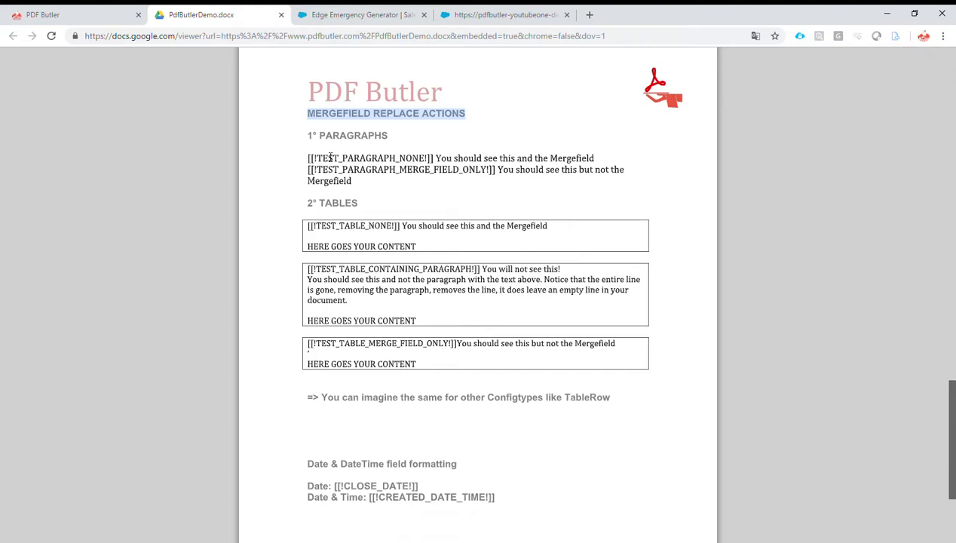
Step: Start a new config type and copy the [[!TEST_PARAGRAPH_NONE!]] tag from the template document
double_click(341, 203)
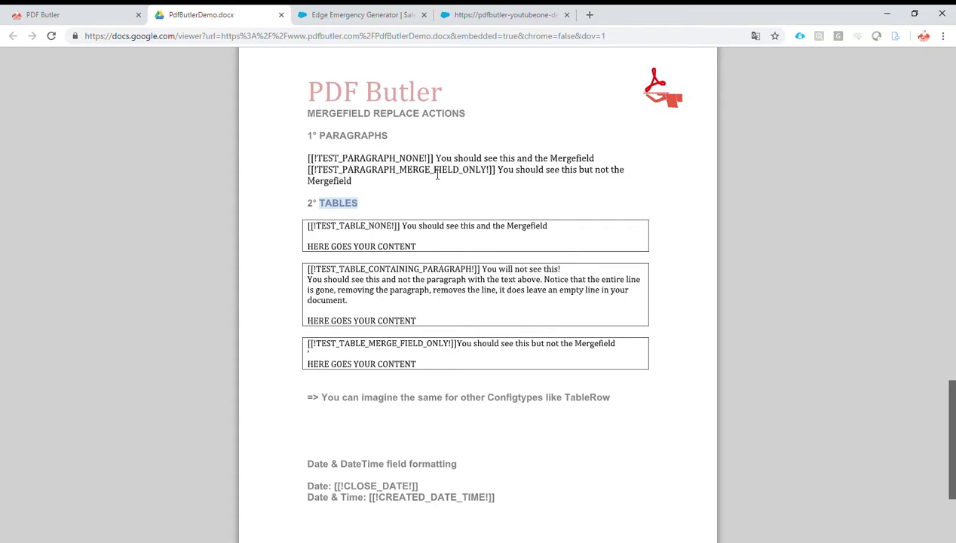
left_click(494, 17)
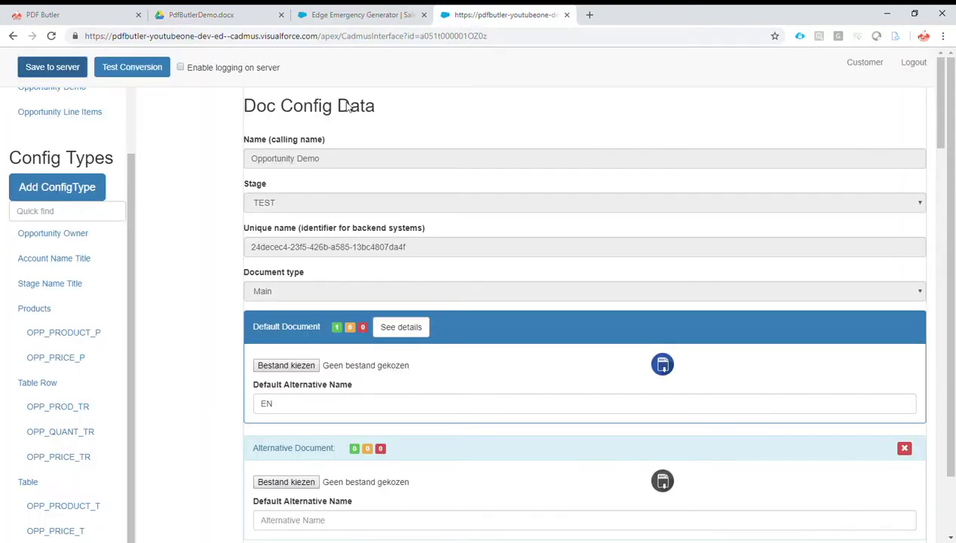
left_click(72, 190)
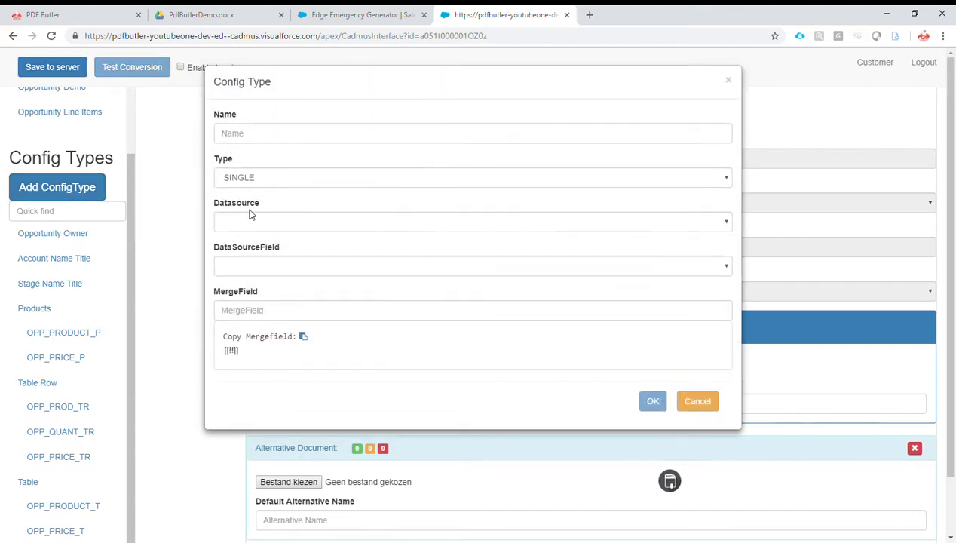
left_click(351, 16)
left_click(226, 14)
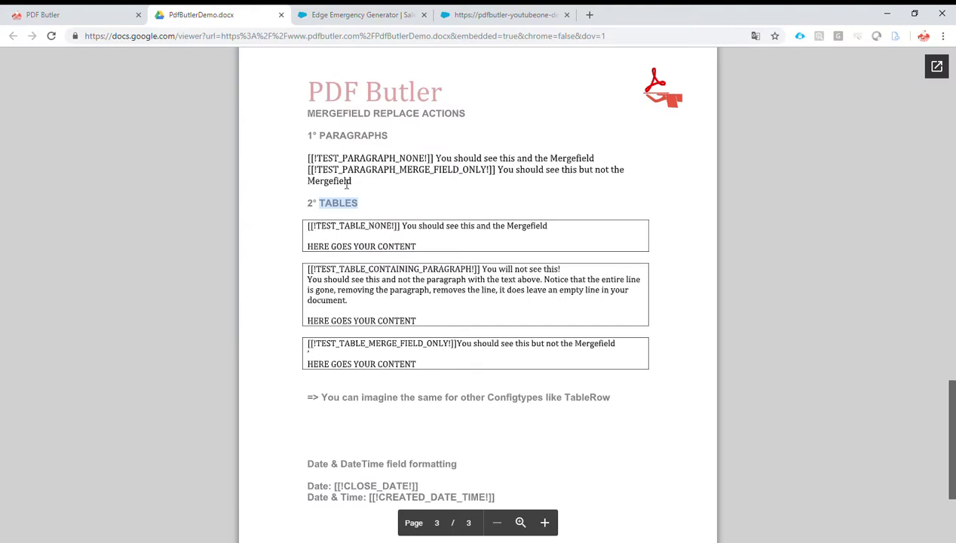
double_click(340, 165)
key("ctrl+c")
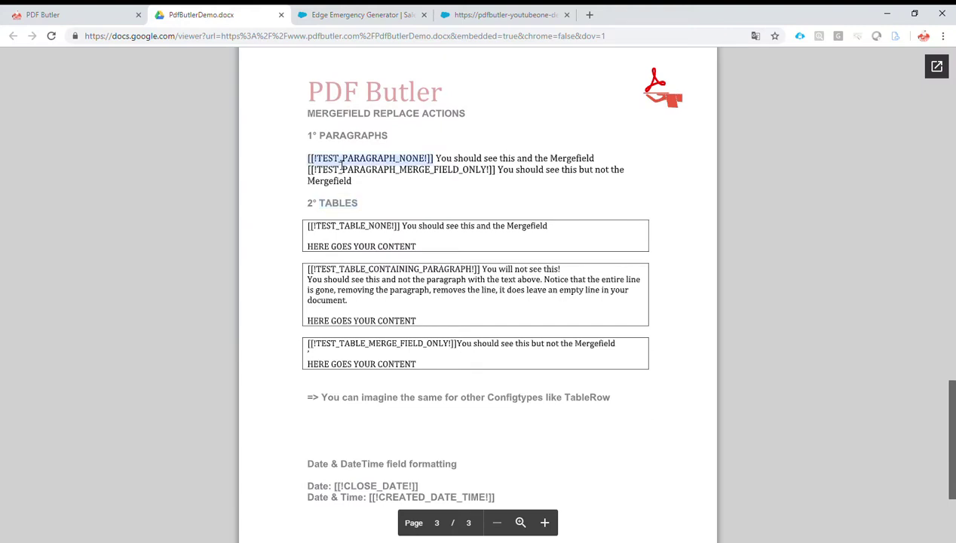
left_click(491, 17)
Step: Name the config type TEST_PARAGRAPH_NONE by pasting the tag and stripping its brackets
left_click(300, 139)
key("ctrl+v")
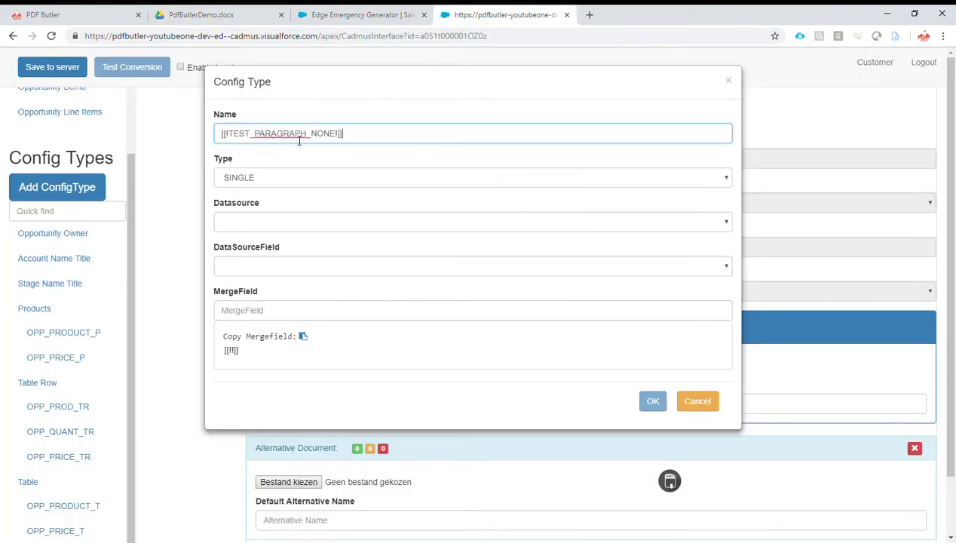
key("BackSpace")
key("BackSpace")
key("BackSpace")
left_click_drag(230, 139, 211, 137)
key("BackSpace")
left_click_drag(328, 136, 223, 136)
key("ctrl+c")
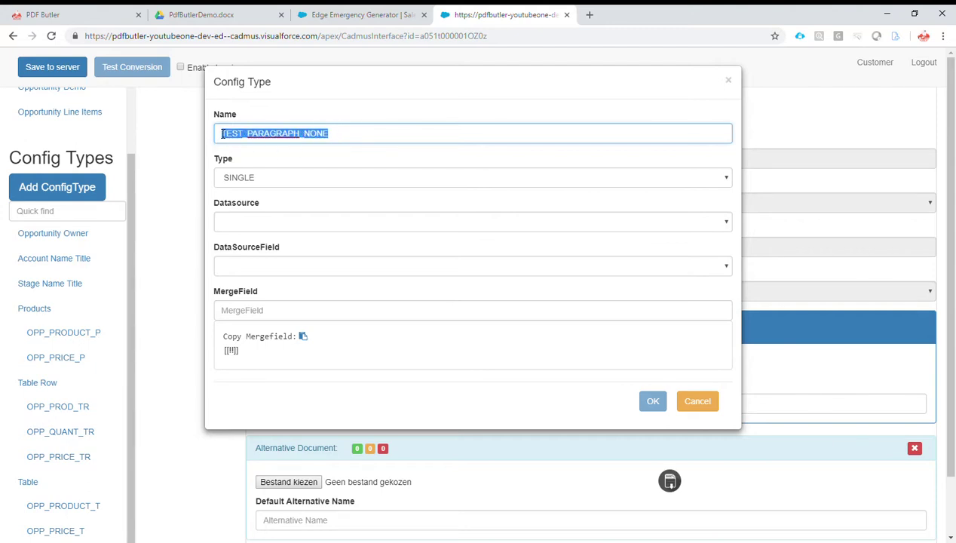
Step: Set type PARAGRAPH, datasource Opportunity Demo, mergefield TEST_PARAGRAPH_NONE, action NONE, then save the doc config
left_click(250, 176)
left_click(263, 205)
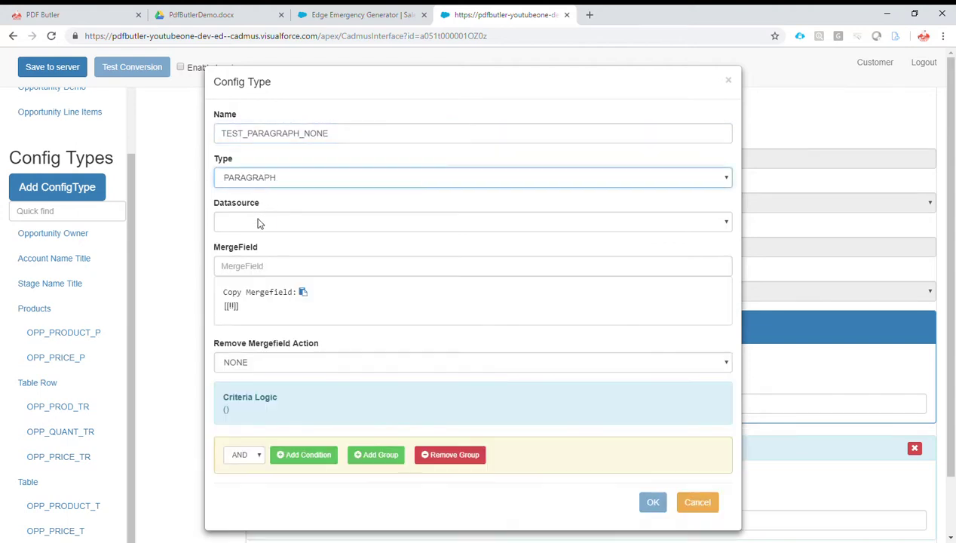
left_click(257, 225)
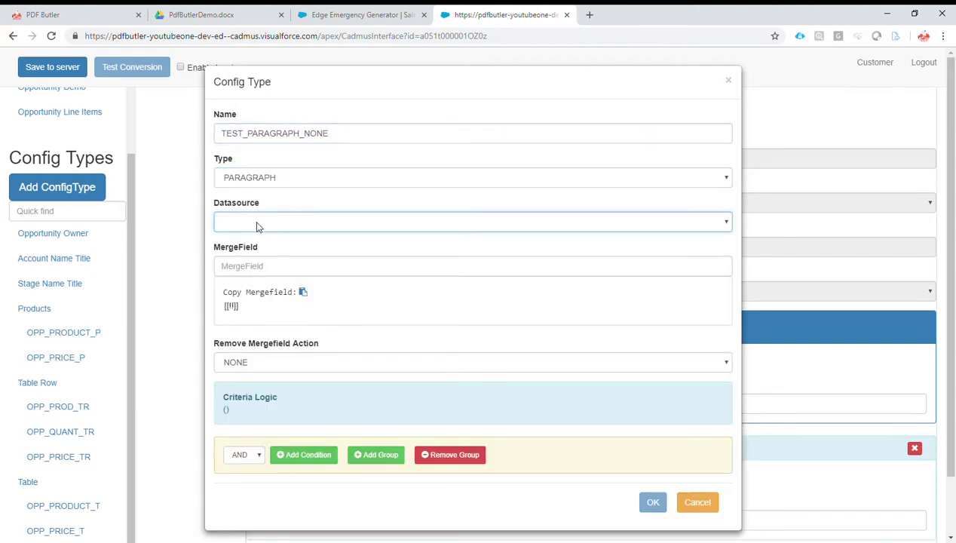
left_click(306, 254)
left_click(289, 242)
left_click(271, 270)
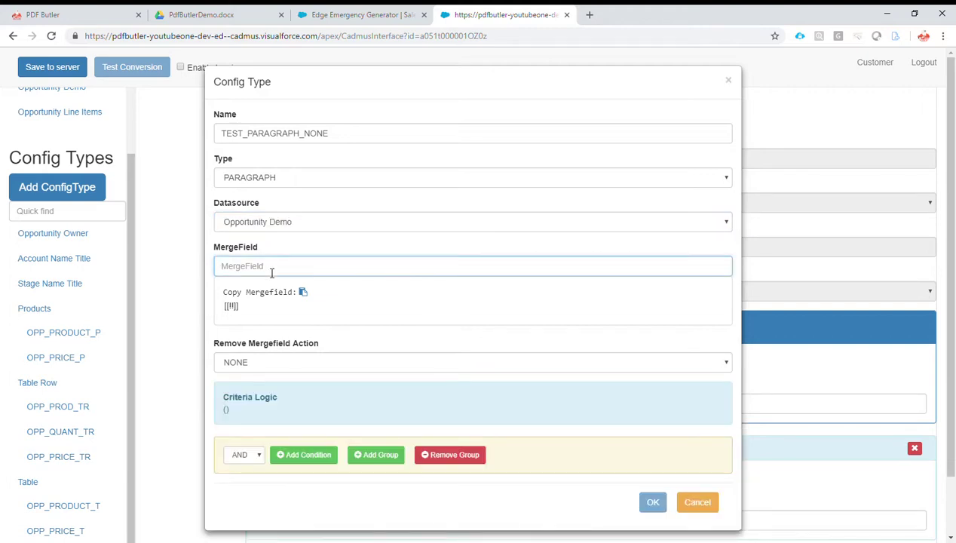
key("ctrl+v")
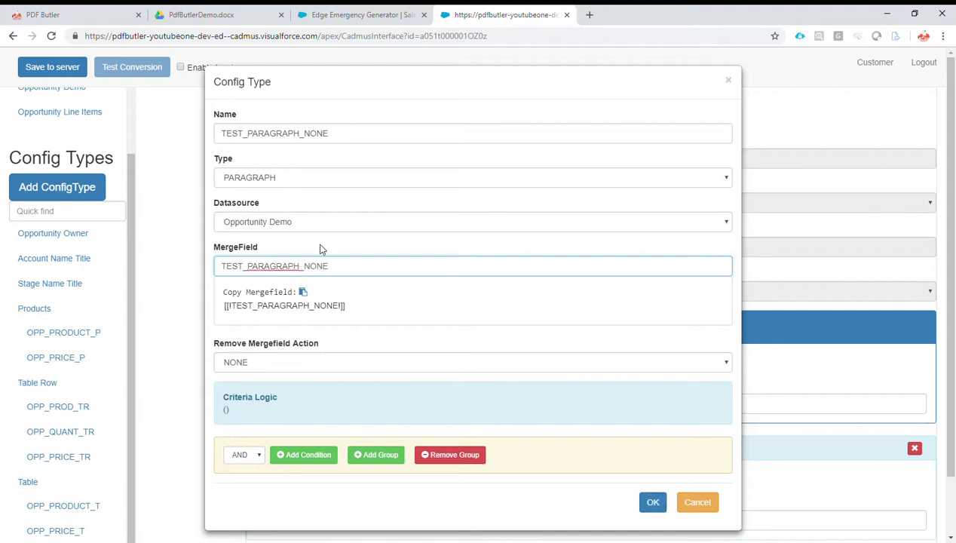
left_click(271, 365)
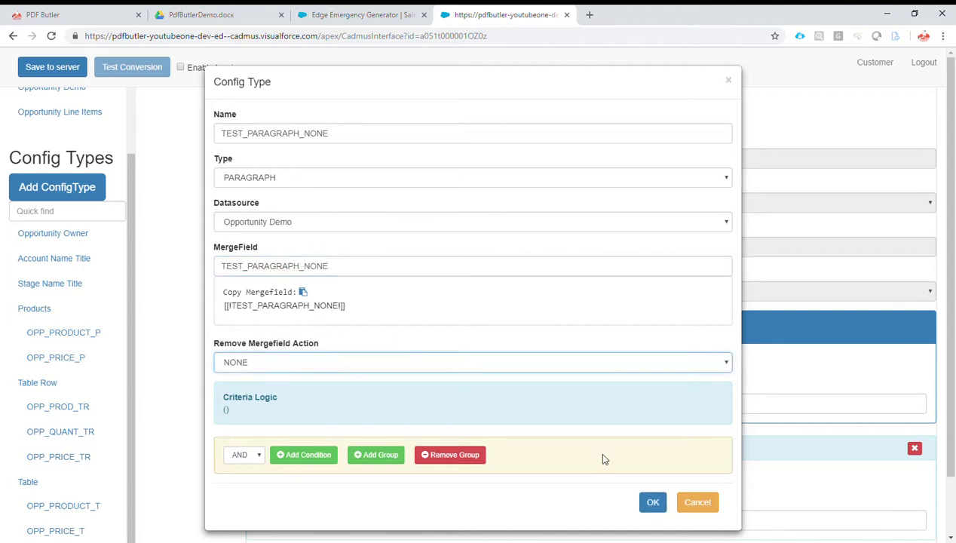
left_click(653, 502)
left_click(66, 66)
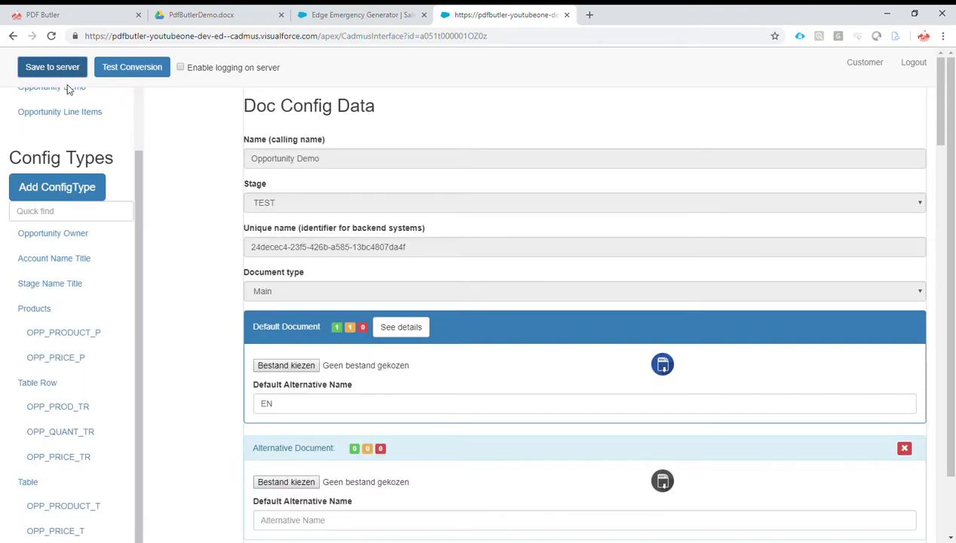
Step: Start another config type and copy the [[!TEST_PARAGRAPH_MERGE_FIELD_ONLY!]] tag from the template
left_click(59, 193)
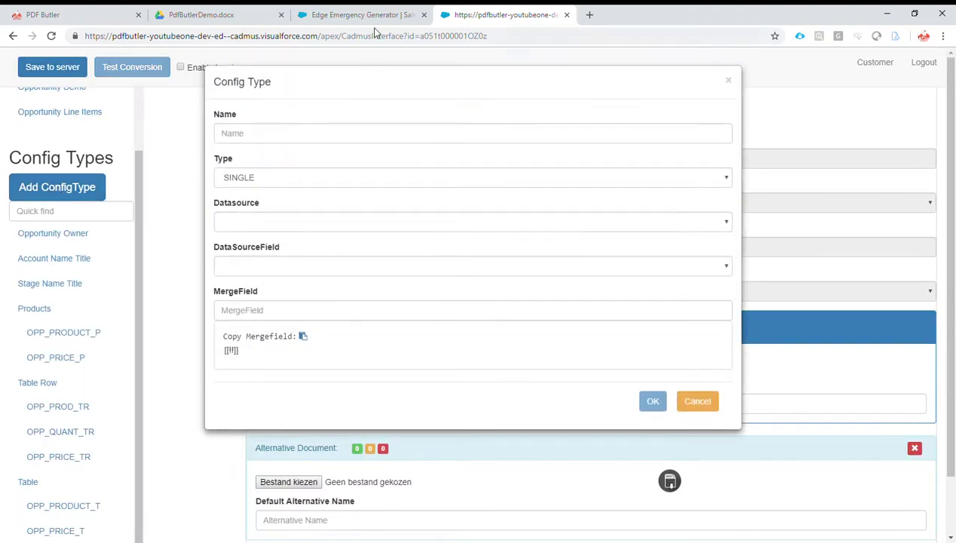
left_click(366, 15)
left_click(231, 14)
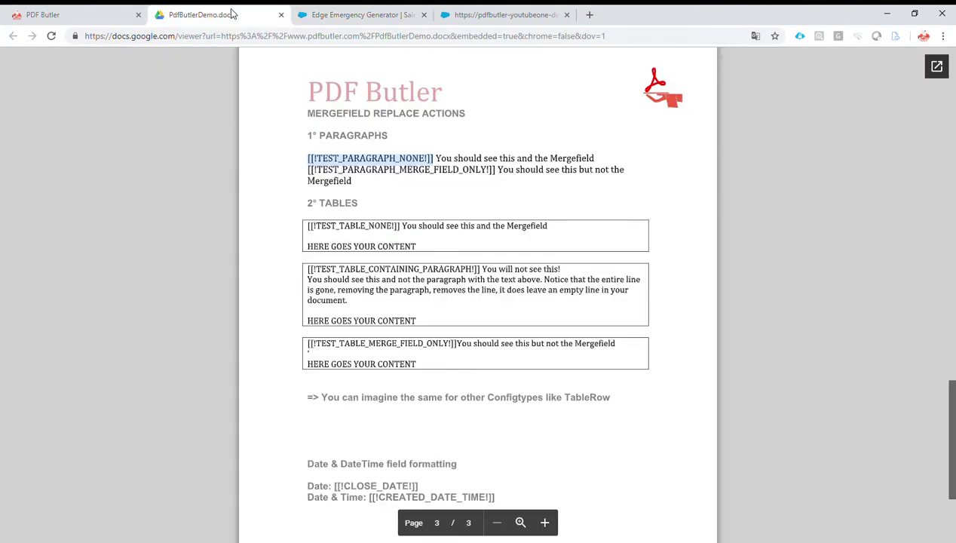
double_click(326, 172)
key("ctrl+c")
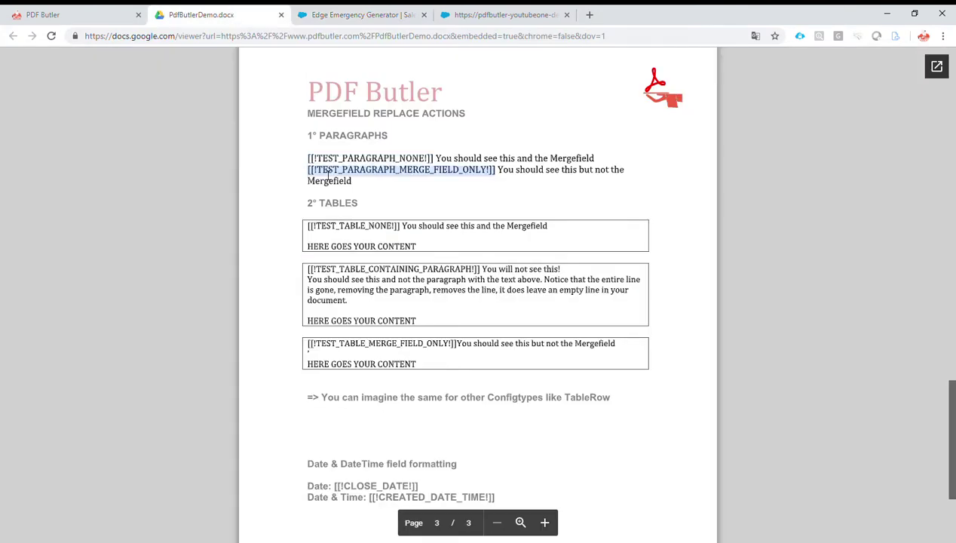
left_click(483, 16)
Step: Name the config type TEST_PARAGRAPH_MERGE_FIELD_ONLY by pasting the tag and removing its brackets
left_click(275, 134)
key("ctrl+v")
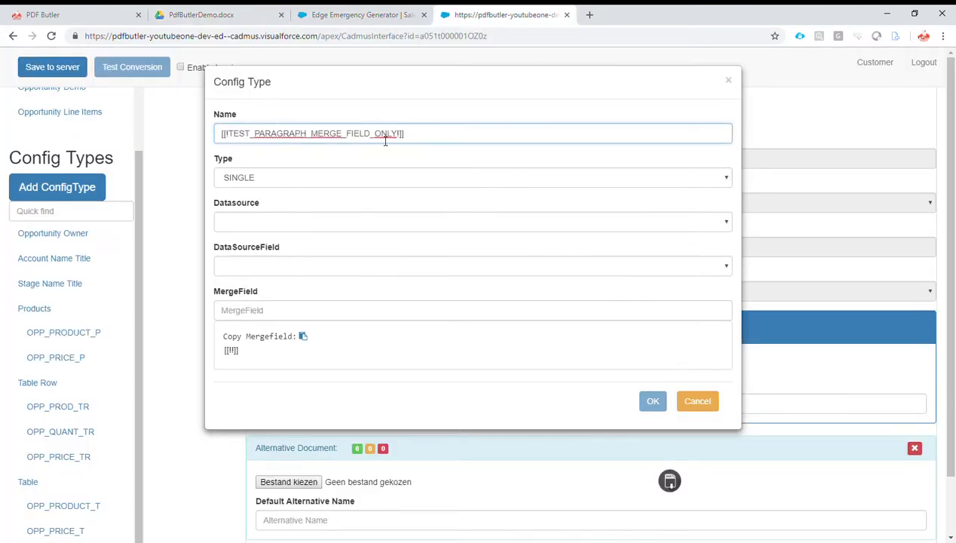
key("BackSpace")
key("BackSpace")
key("BackSpace")
left_click(227, 134)
key("BackSpace")
key("BackSpace")
key("BackSpace")
left_click_drag(427, 134, 199, 134)
key("ctrl+c")
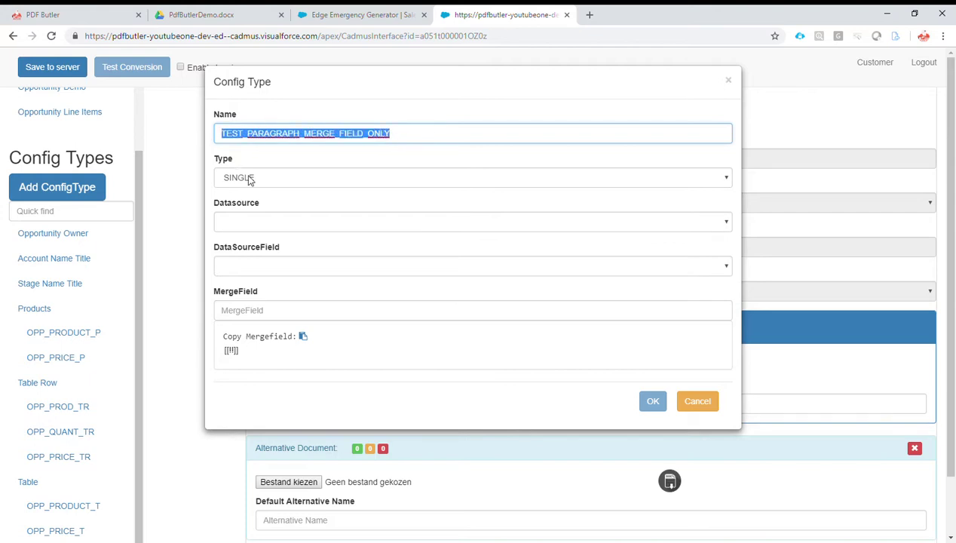
Step: Set PARAGRAPH, Opportunity Demo, mergefield TEST_PARAGRAPH_MERGE_FIELD_ONLY, action MERGE FIELD ONLY, then save to server
key("Tab")
key("Down")
key("Tab")
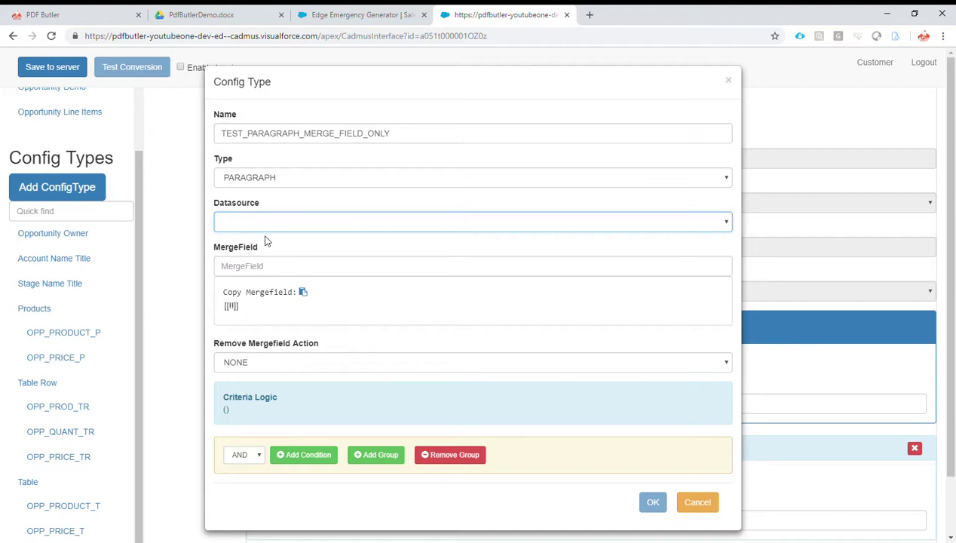
key("Down")
key("Tab")
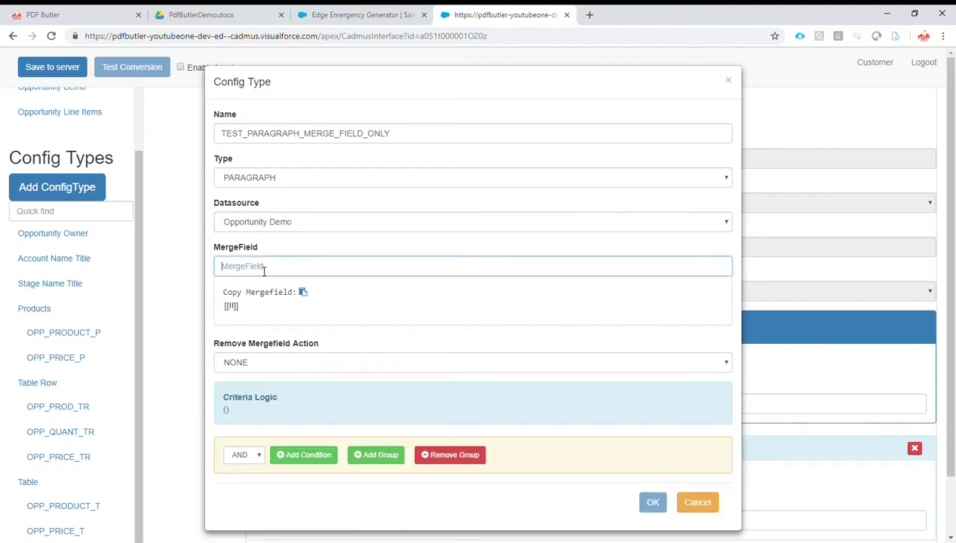
key("ctrl+v")
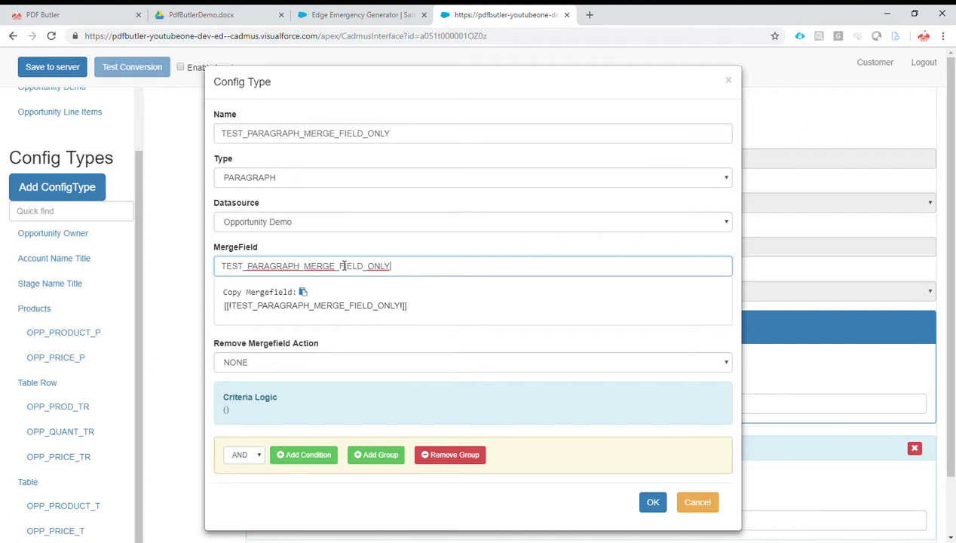
left_click(263, 361)
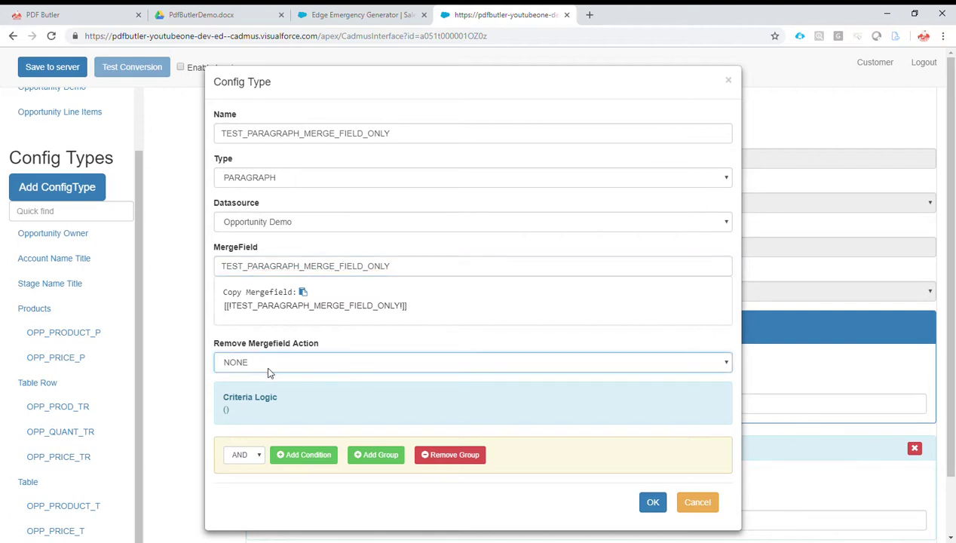
left_click(291, 402)
left_click(651, 502)
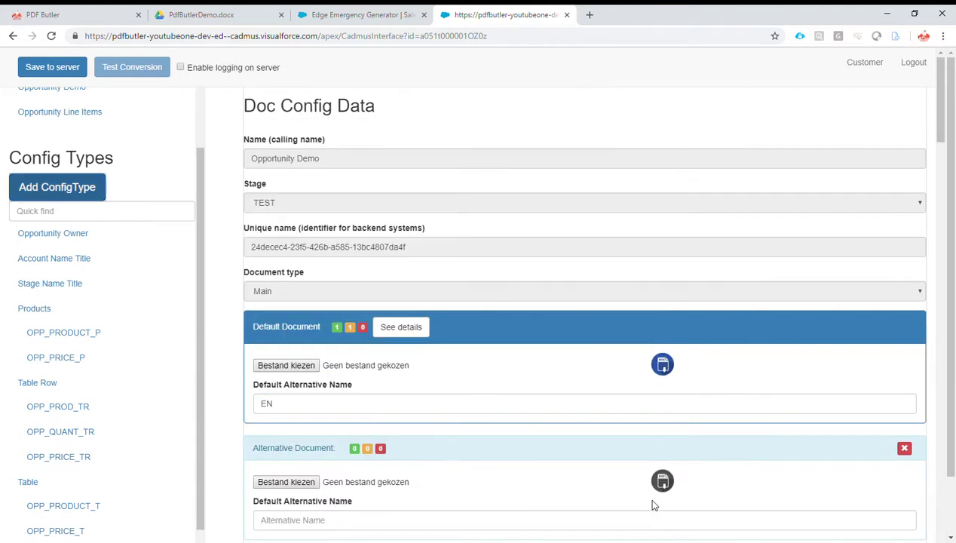
left_click(65, 73)
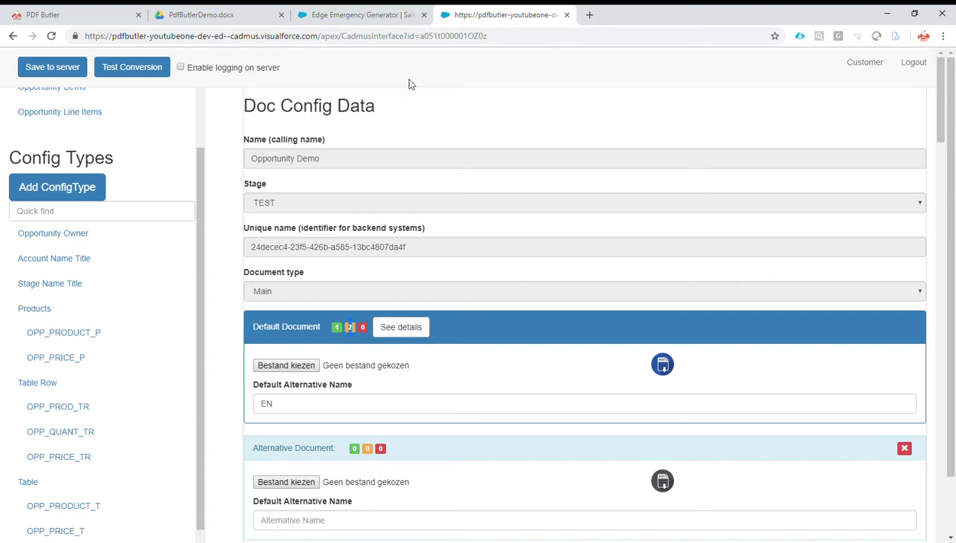
Step: Generate the Opportunity Demo PDF from the Pyramid Emergency Generators opportunity and open the download
left_click(380, 21)
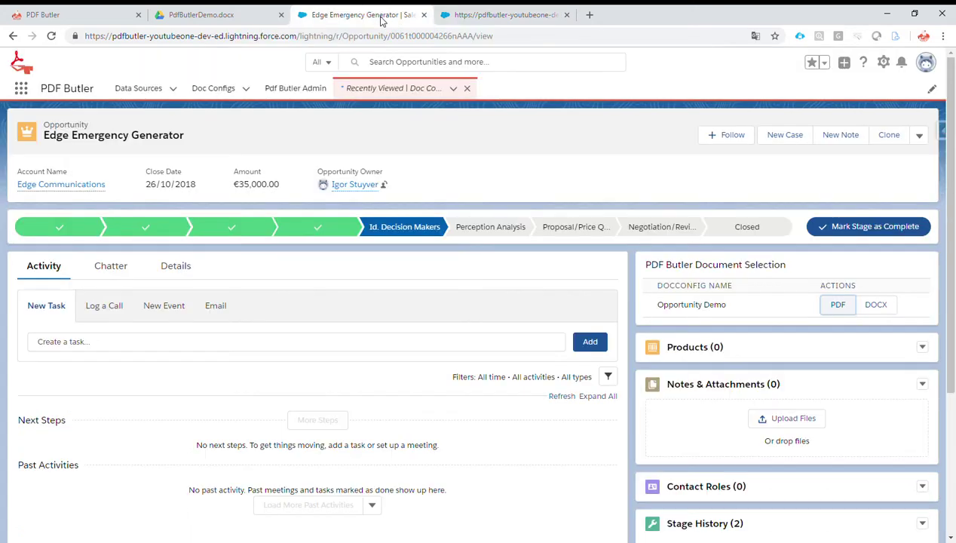
left_click(388, 90)
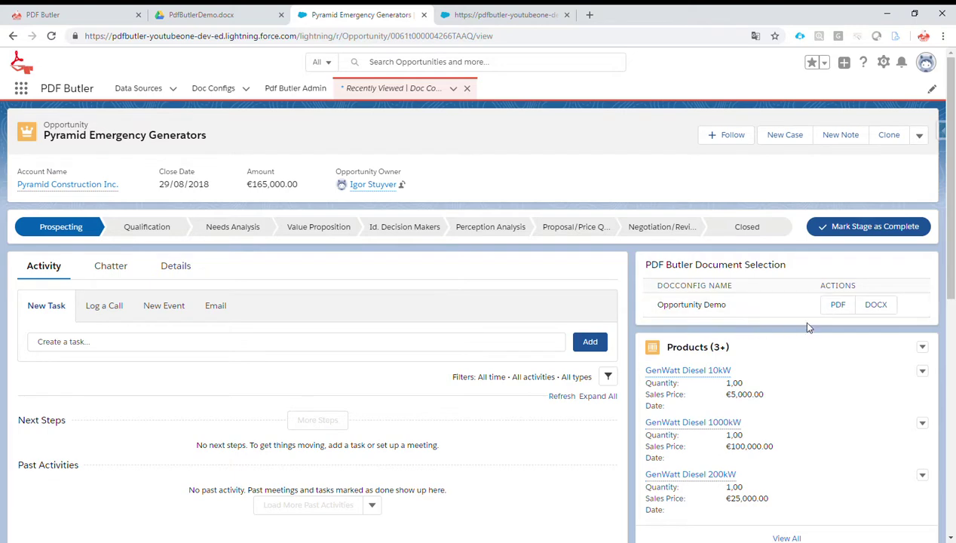
left_click(837, 306)
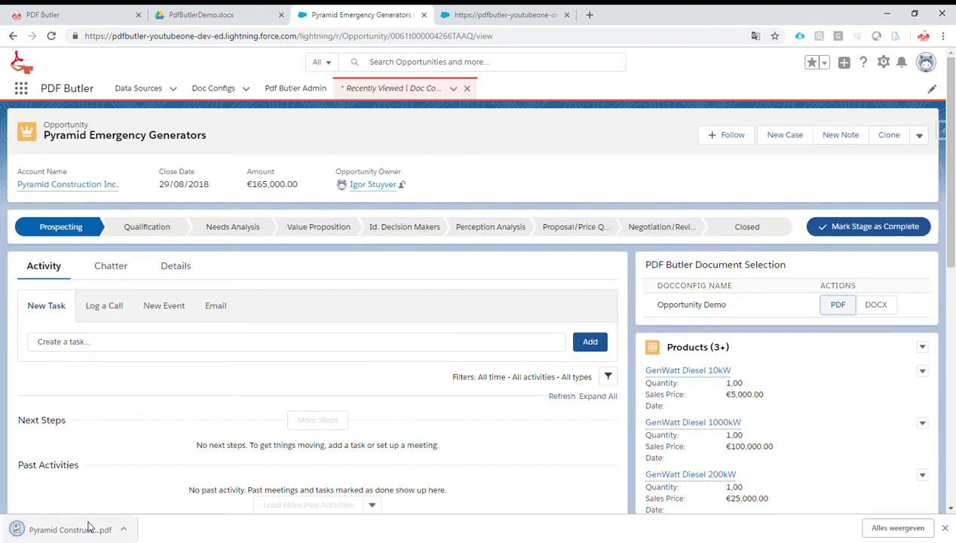
left_click(45, 528)
Step: Check the MERGEFIELD REPLACE ACTIONS page: NONE tag kept, MERGE_FIELD_ONLY tag removed
scroll(299, 253, "down", 13)
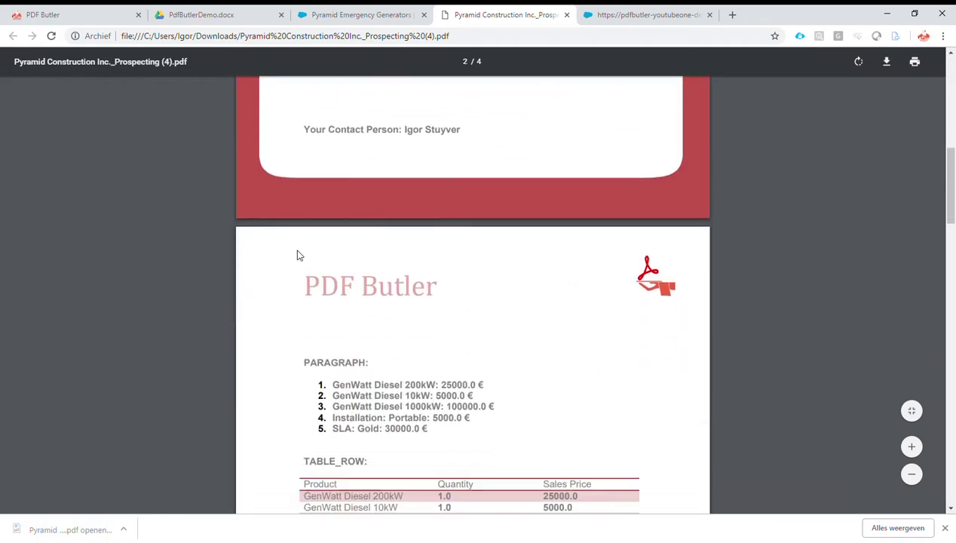
scroll(364, 243, "down", 6)
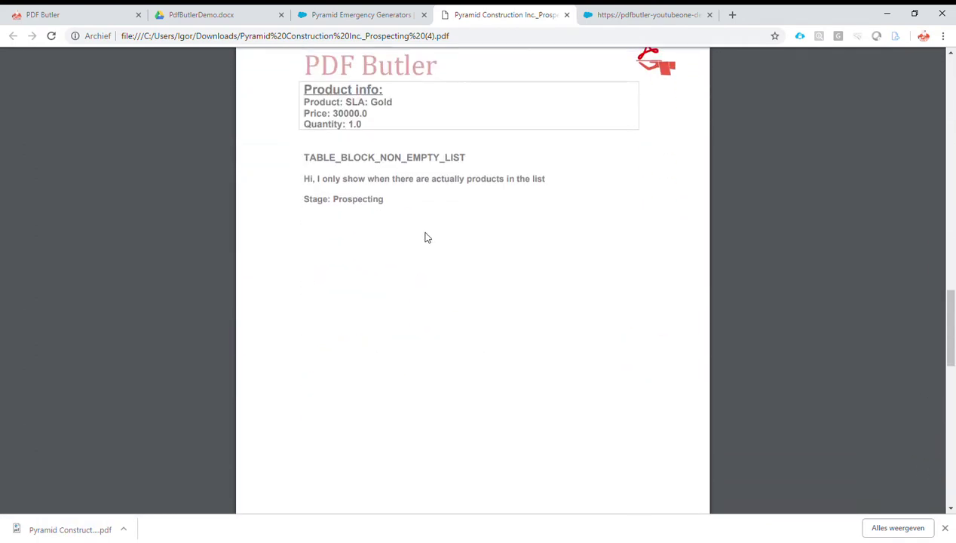
scroll(423, 238, "down", 8)
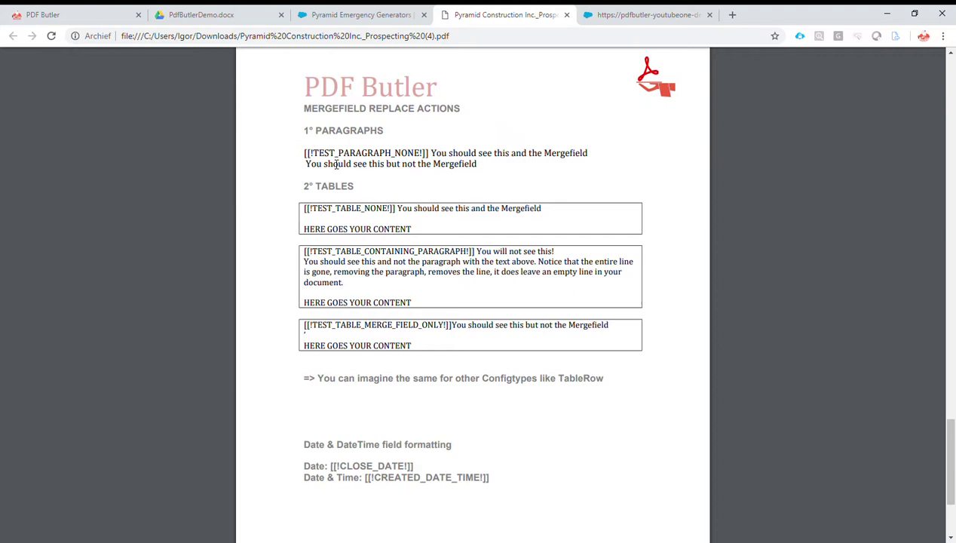
left_click_drag(305, 167, 432, 158)
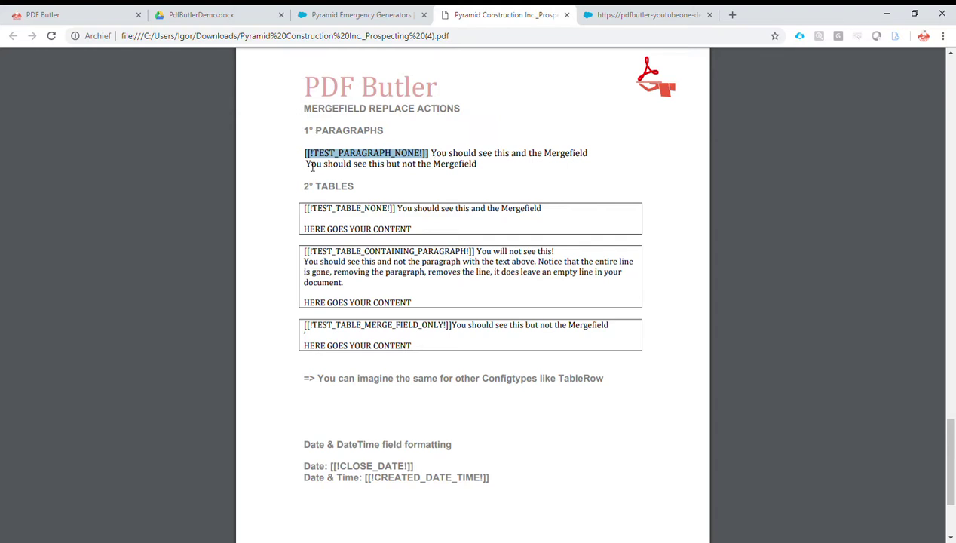
left_click(205, 15)
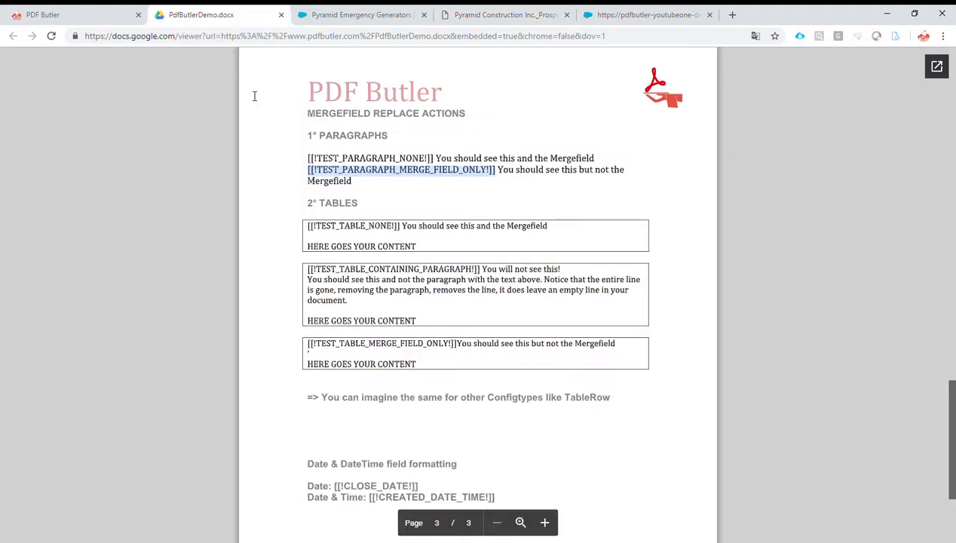
Step: Inspect the TEST_TABLE_NONE and TEST_TABLE_CONTAINING_PARAGRAPH tags, leaving [[!TEST_TABLE_NONE!]] selected
double_click(333, 230)
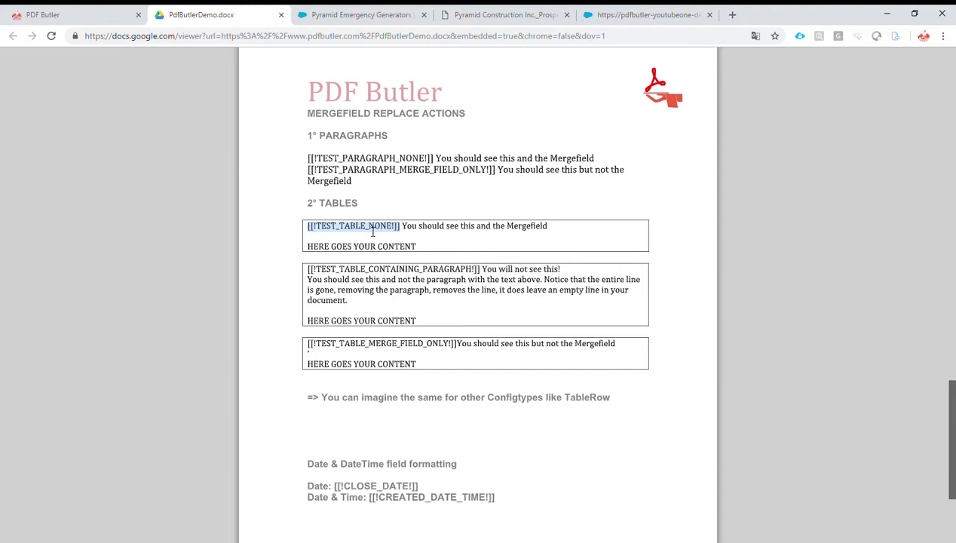
left_click(409, 232)
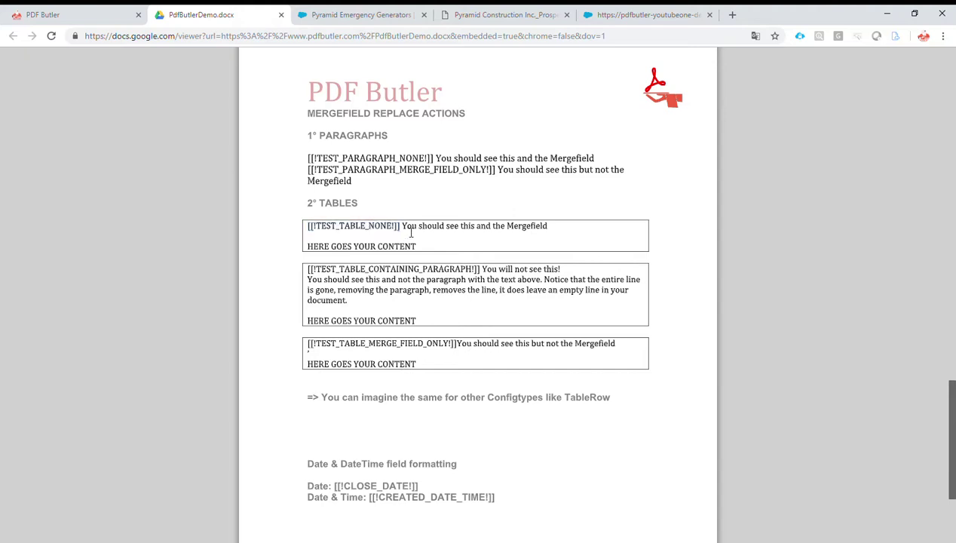
left_click_drag(402, 228, 553, 231)
double_click(389, 229)
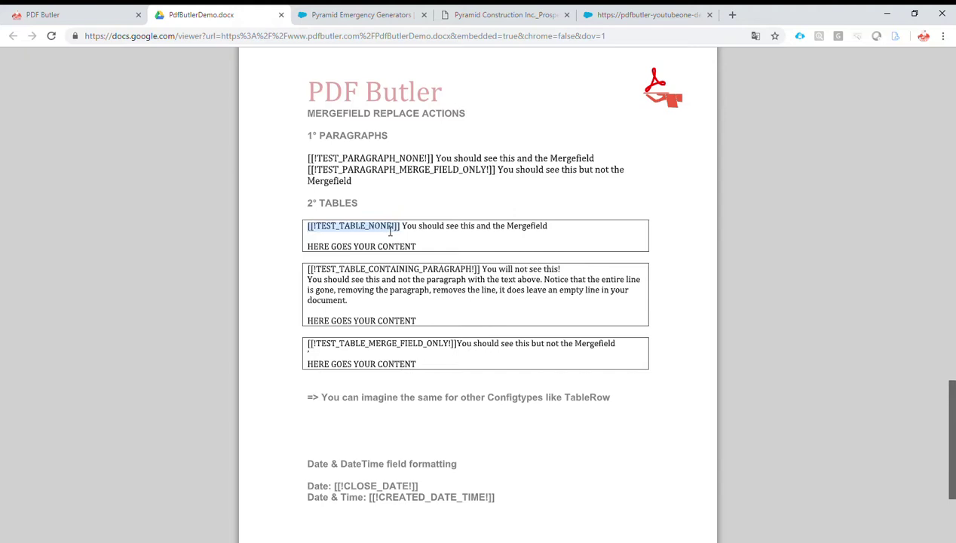
double_click(323, 270)
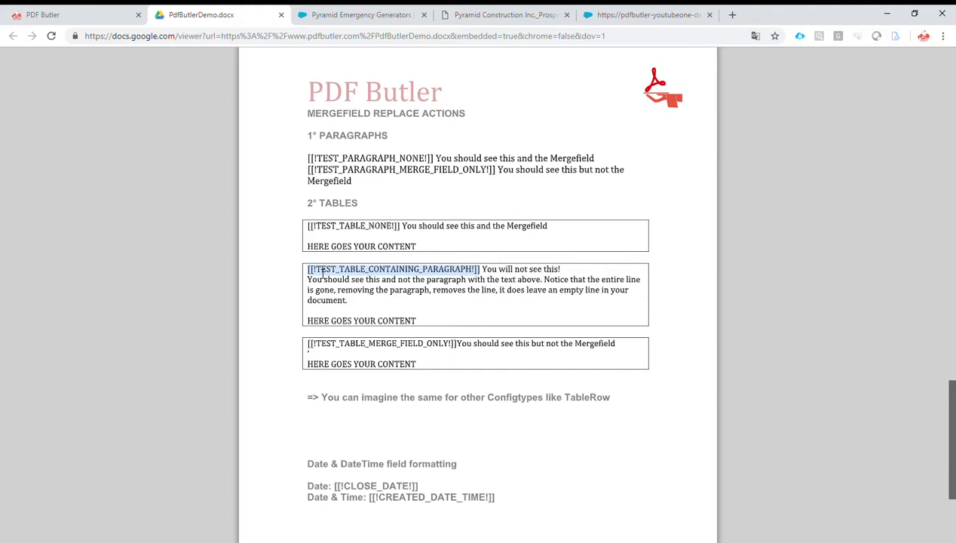
left_click(576, 273)
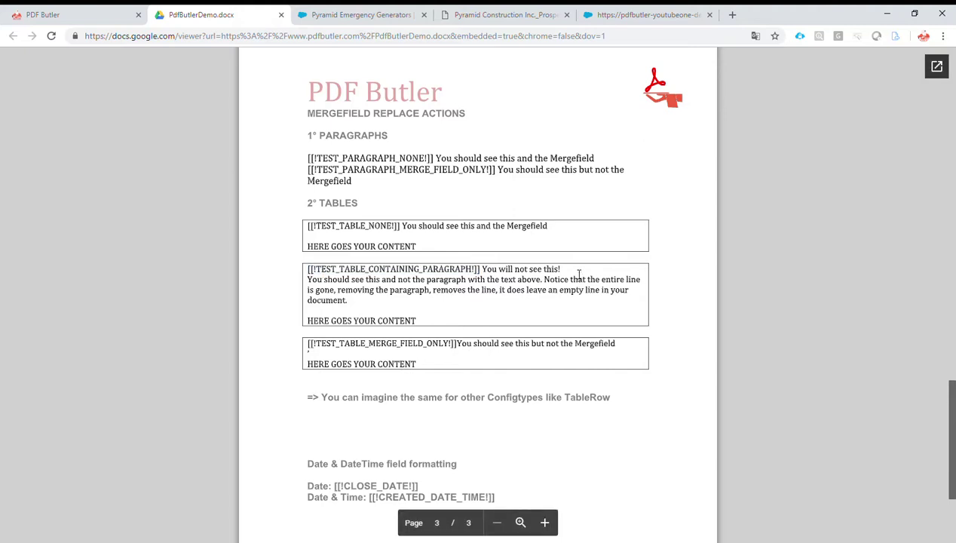
triple_click(478, 276)
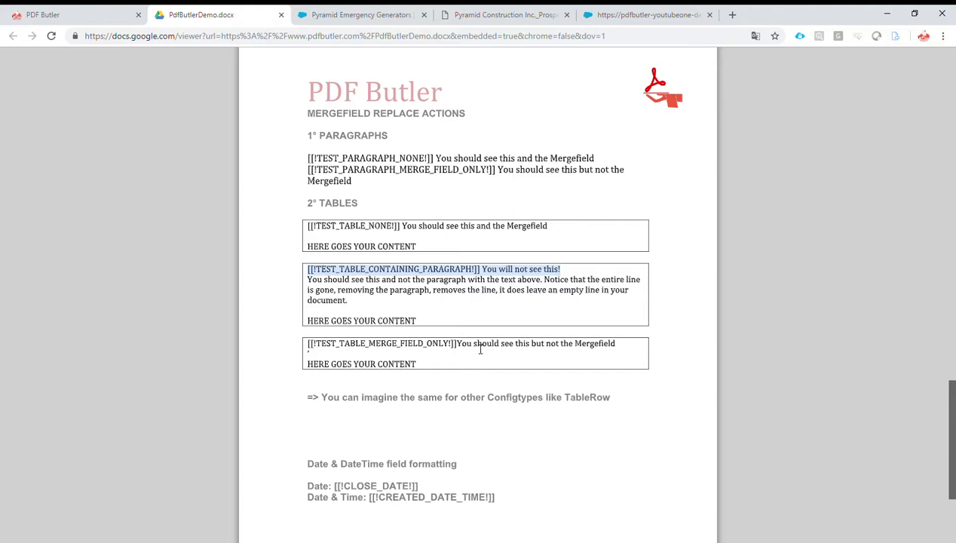
double_click(340, 233)
key("ctrl+c")
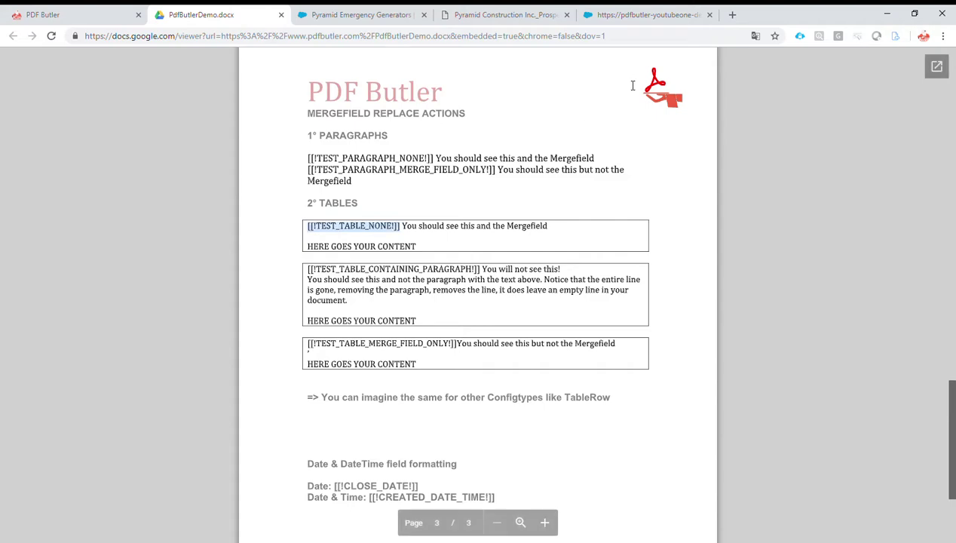
Step: Add a new config type named TEST_TABLE_NONE, trimming the pasted tag's brackets
left_click(661, 15)
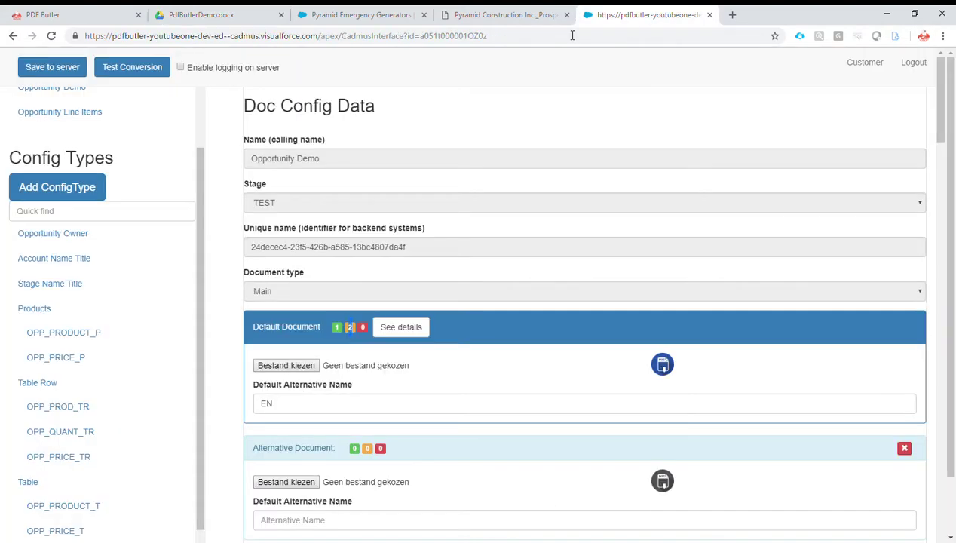
left_click(64, 189)
left_click(280, 137)
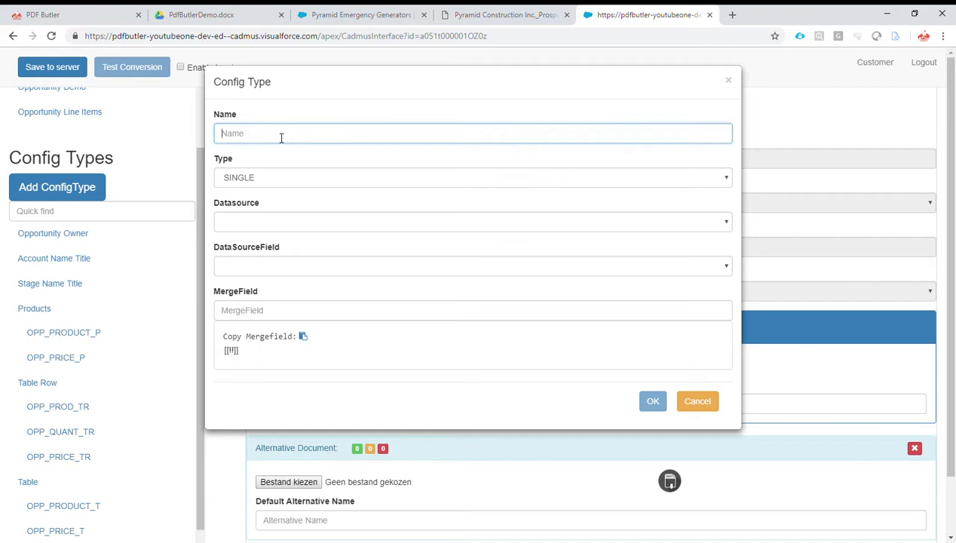
key("ctrl+v")
key("BackSpace")
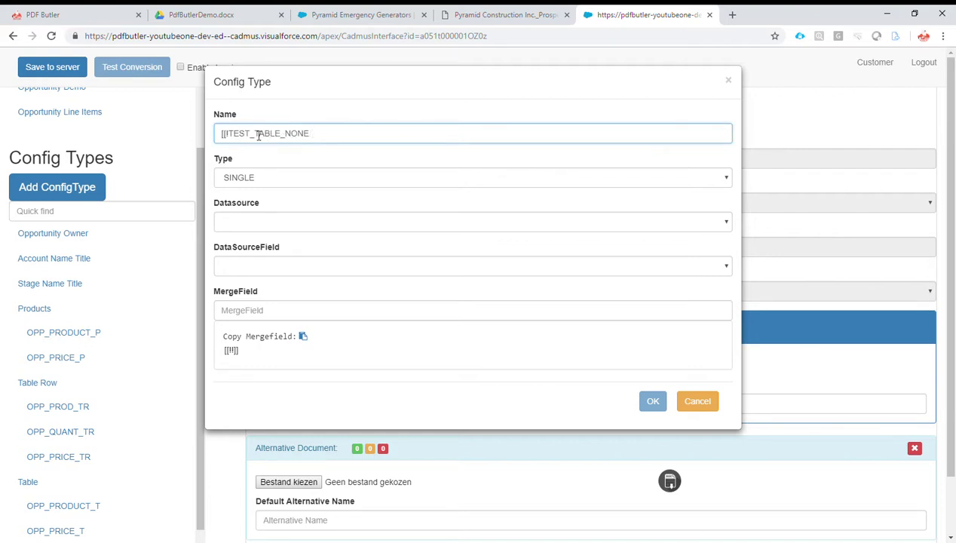
left_click(229, 133)
key("BackSpace")
key("BackSpace")
key("BackSpace")
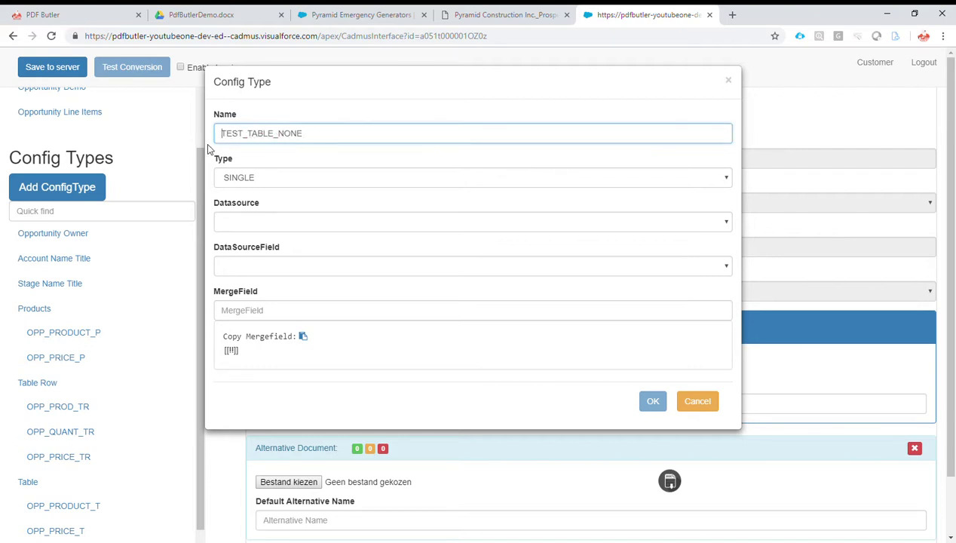
Step: Set type TABLE, datasource Opportunity Demo and mergefield TEST_TABLE_NONE
left_click(265, 181)
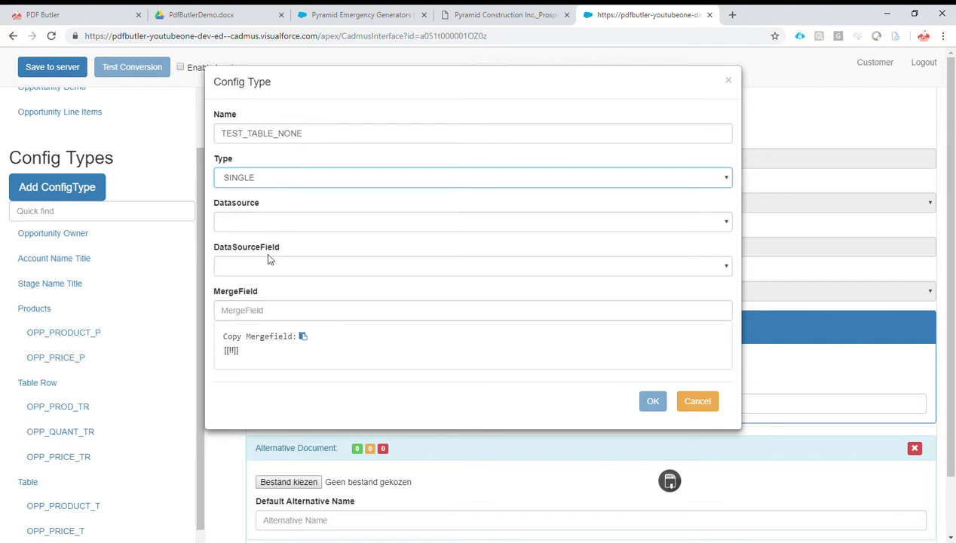
key("Down")
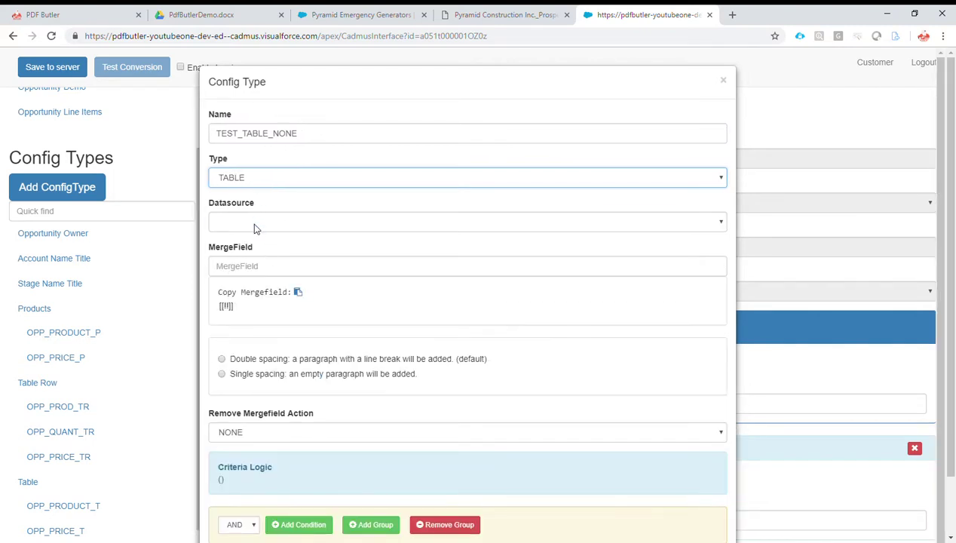
left_click(255, 229)
left_click(284, 248)
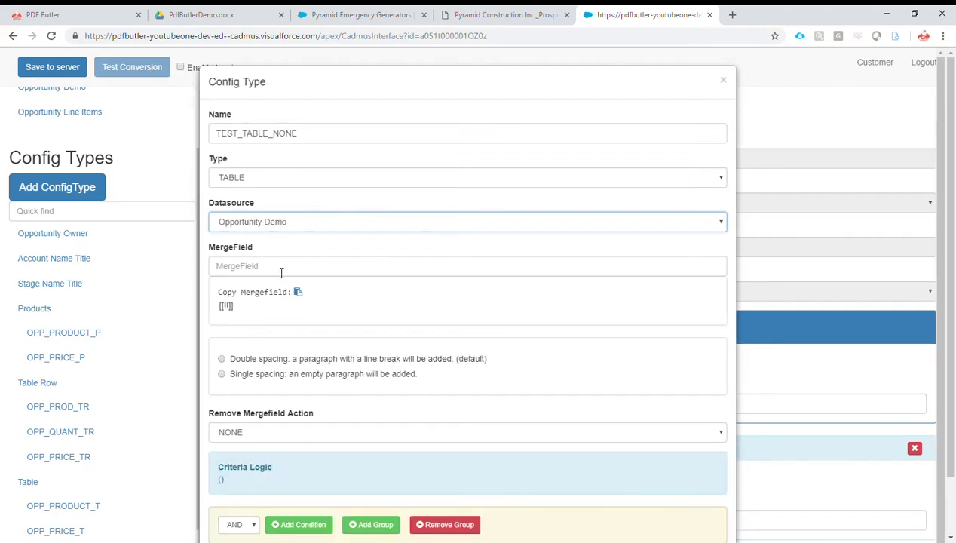
left_click(281, 272)
key("ctrl+v")
left_click_drag(316, 134, 200, 134)
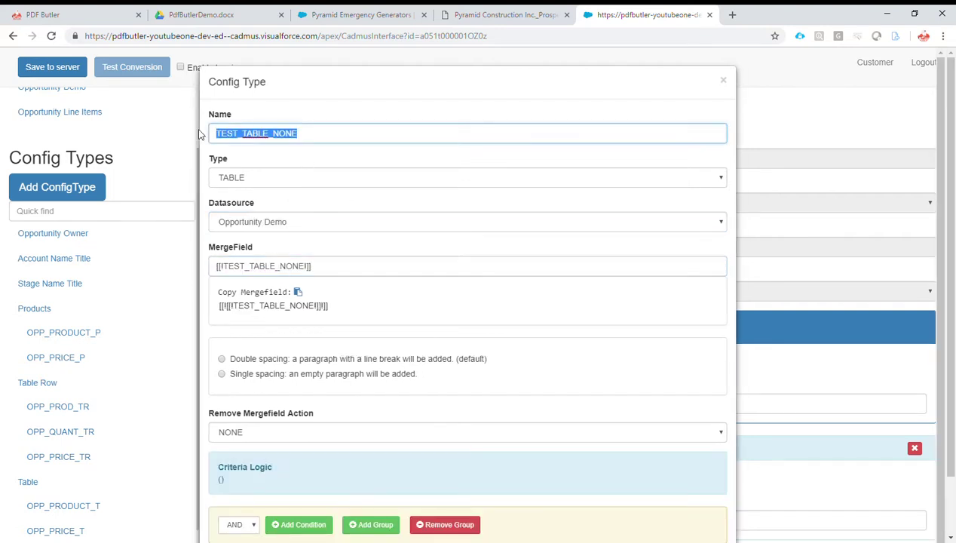
key("ctrl+c")
left_click_drag(332, 269, 189, 246)
key("ctrl+v")
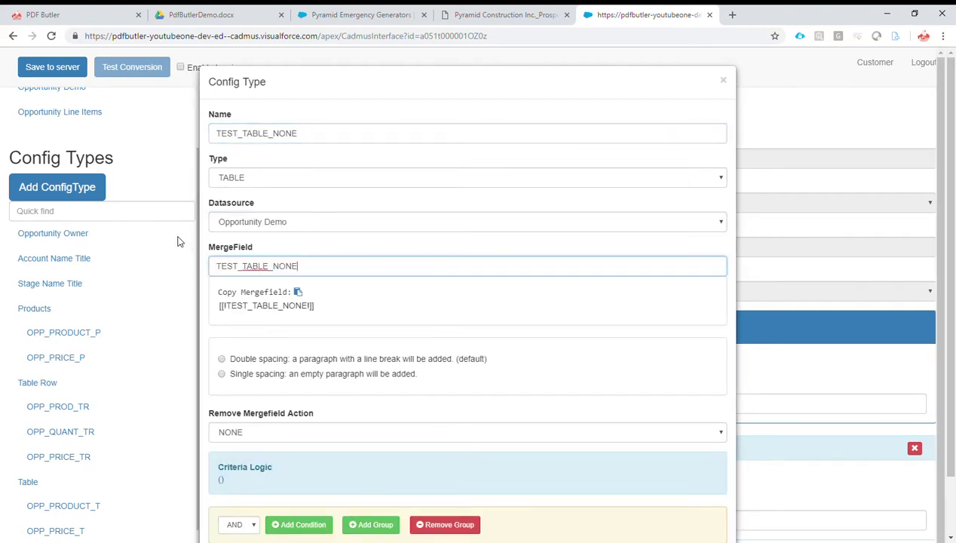
Step: Choose single spacing, keep remove action NONE, and confirm the config type
left_click(257, 375)
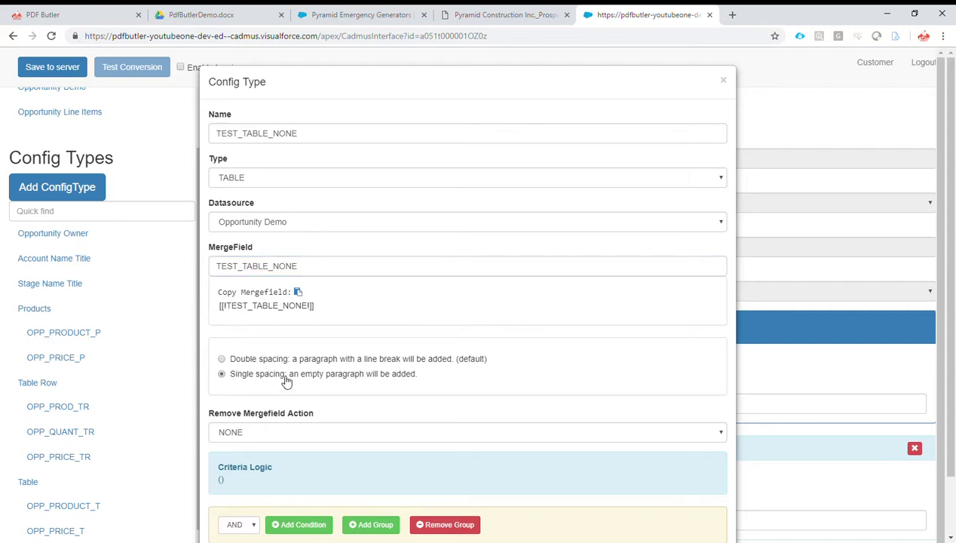
left_click(253, 432)
scroll(504, 406, "down", 2)
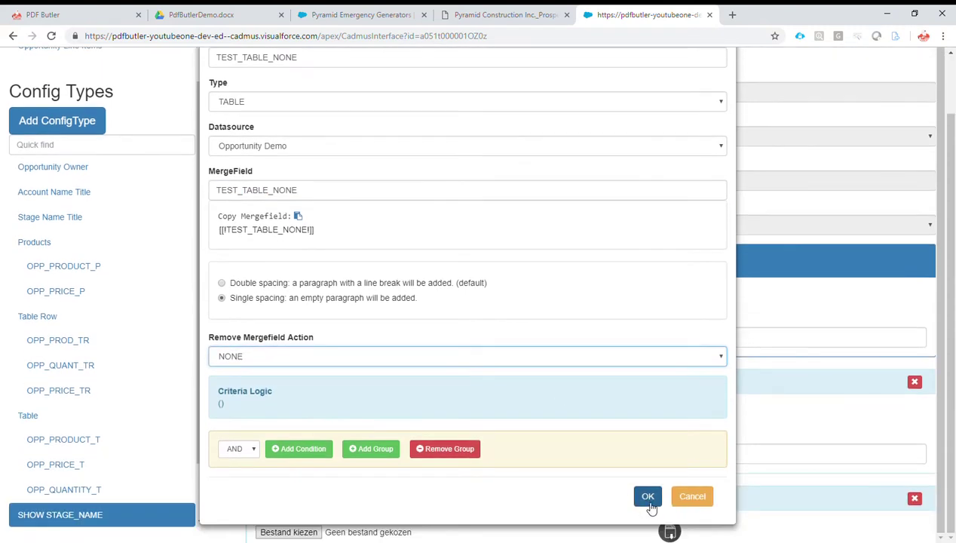
left_click(648, 496)
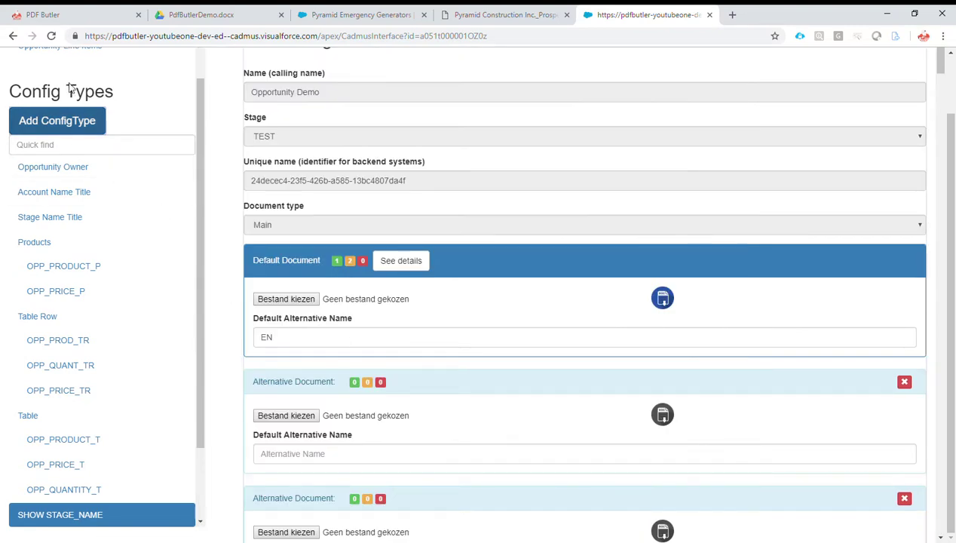
Step: Save the doc config with TEST_TABLE_NONE to the server
scroll(98, 165, "up", 2)
scroll(946, 56, "up", 1)
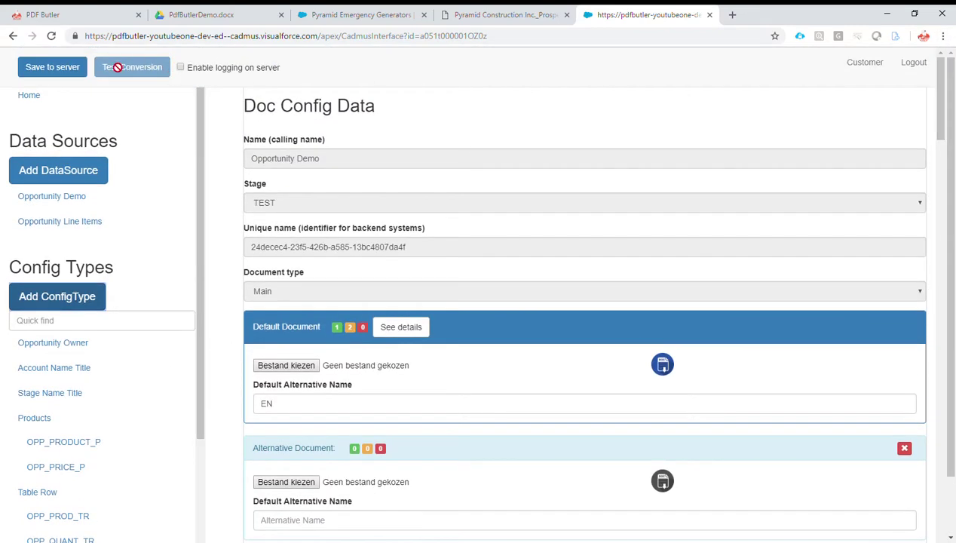
left_click(76, 69)
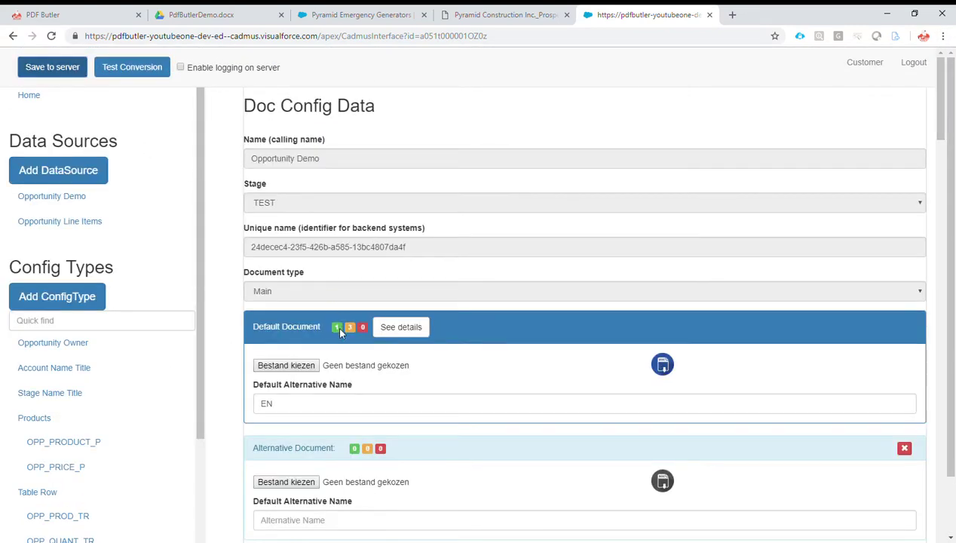
Step: Start another config type and copy the [[!TEST_TABLE_CONTAINING_PARAGRAPH!]] tag from the template
left_click(68, 296)
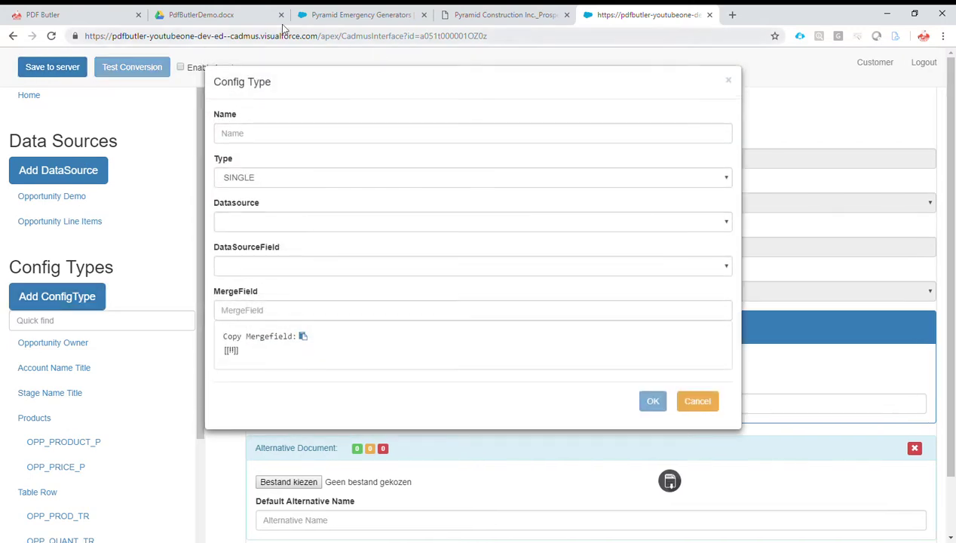
left_click(223, 18)
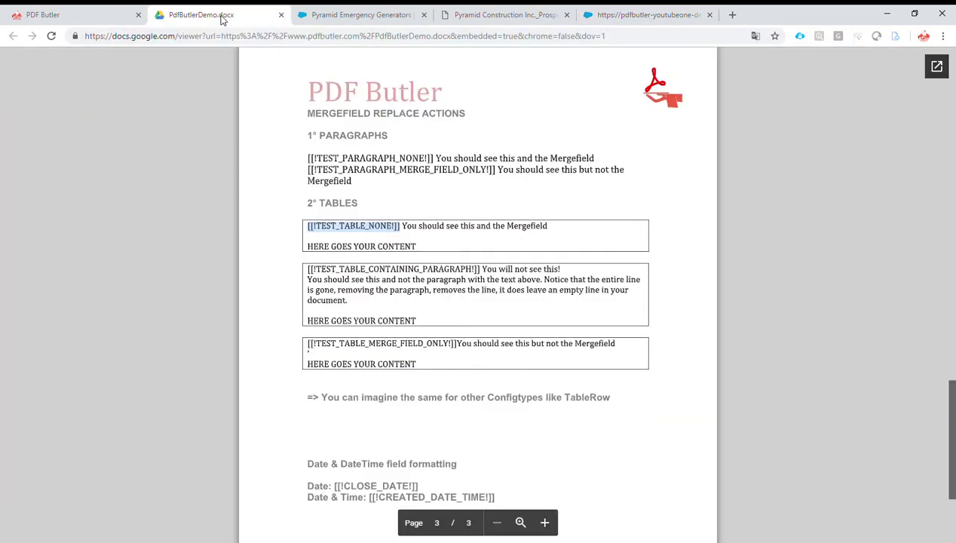
double_click(341, 269)
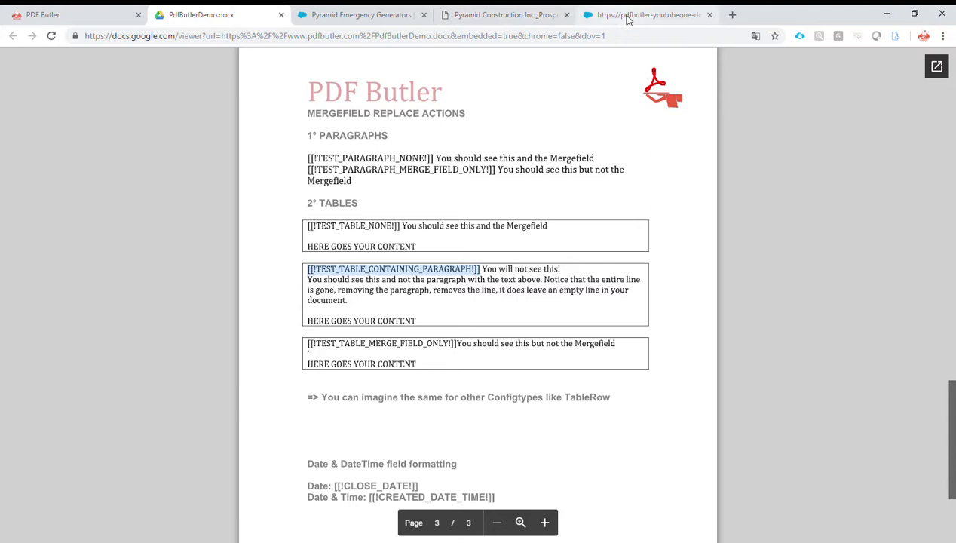
left_click(566, 15)
left_click(505, 18)
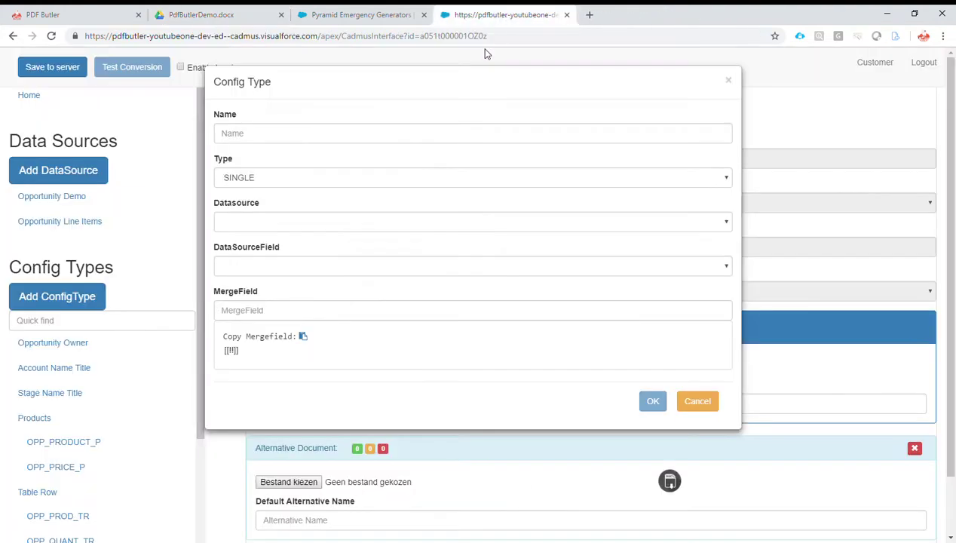
Step: Name the config type TEST_TABLE_CONTAINING_PARAGRAPH by pasting the tag and removing its brackets
left_click(260, 137)
key("ctrl+v")
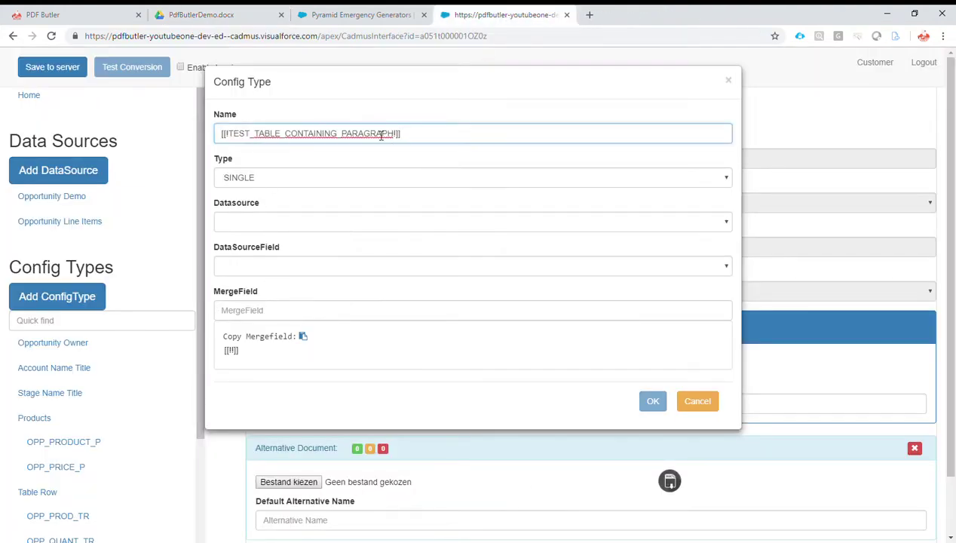
key("BackSpace")
left_click(230, 133)
key("BackSpace")
key("BackSpace")
key("BackSpace")
left_click_drag(387, 133, 190, 139)
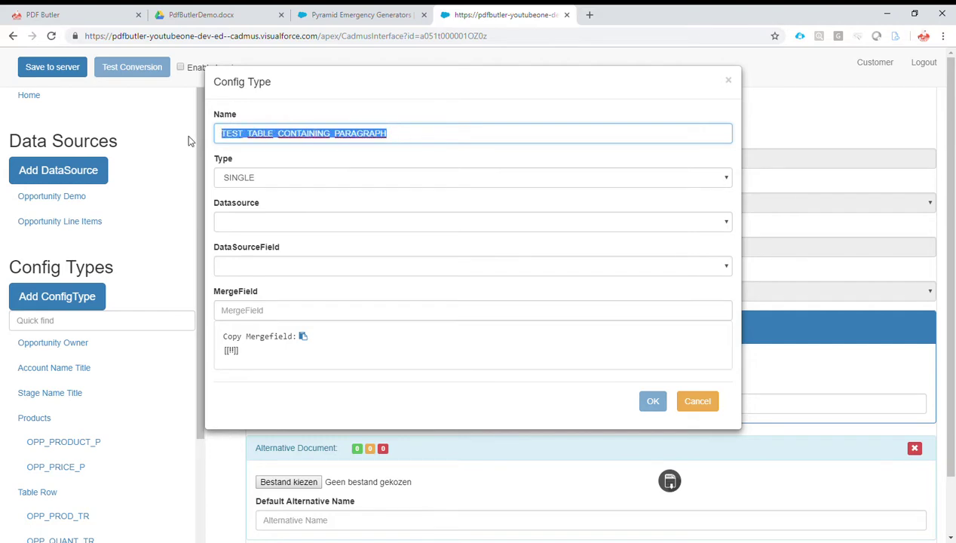
Step: Set TABLE, Opportunity Demo, mergefield, single spacing and action CONTAINING PARAGRAPH, then confirm
left_click(236, 180)
left_click(247, 256)
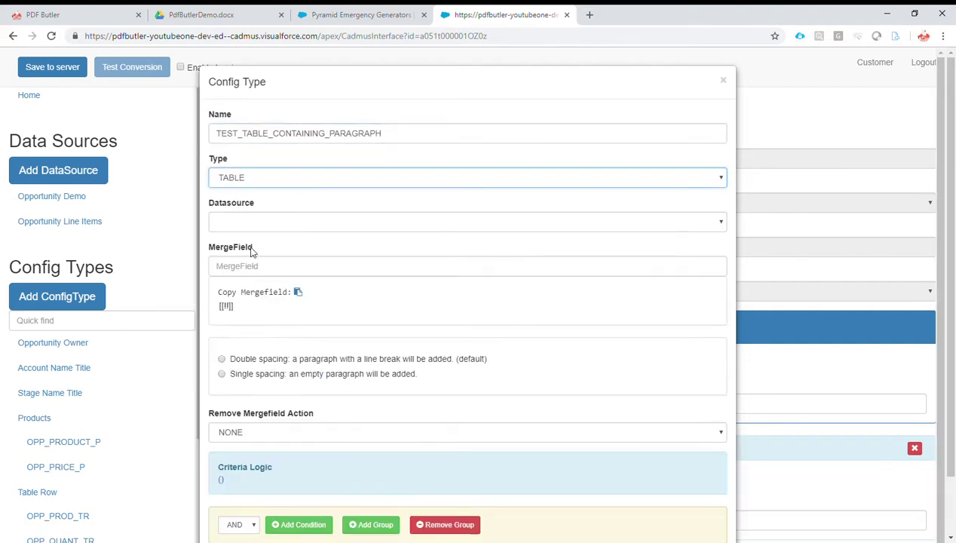
left_click(236, 220)
left_click(244, 238)
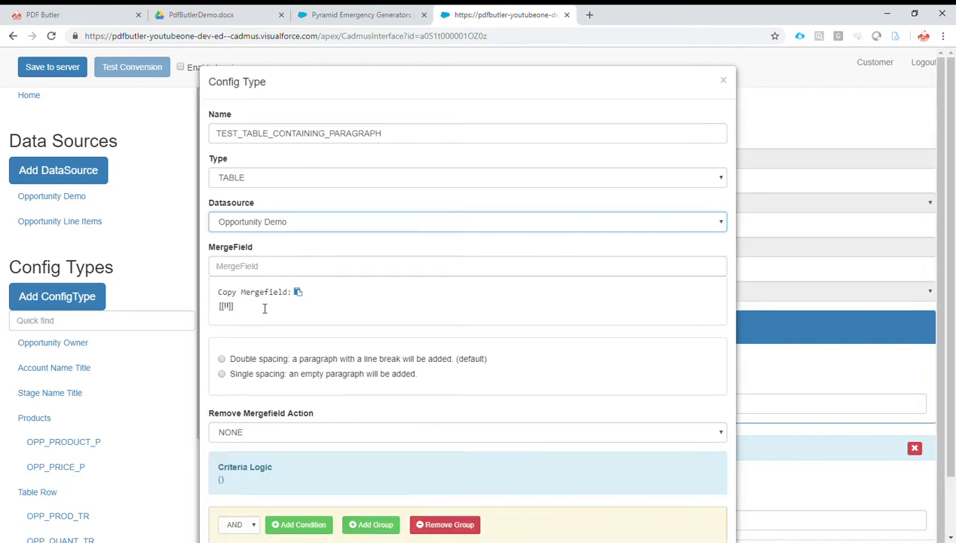
left_click(252, 266)
key("ctrl+v")
left_click(241, 375)
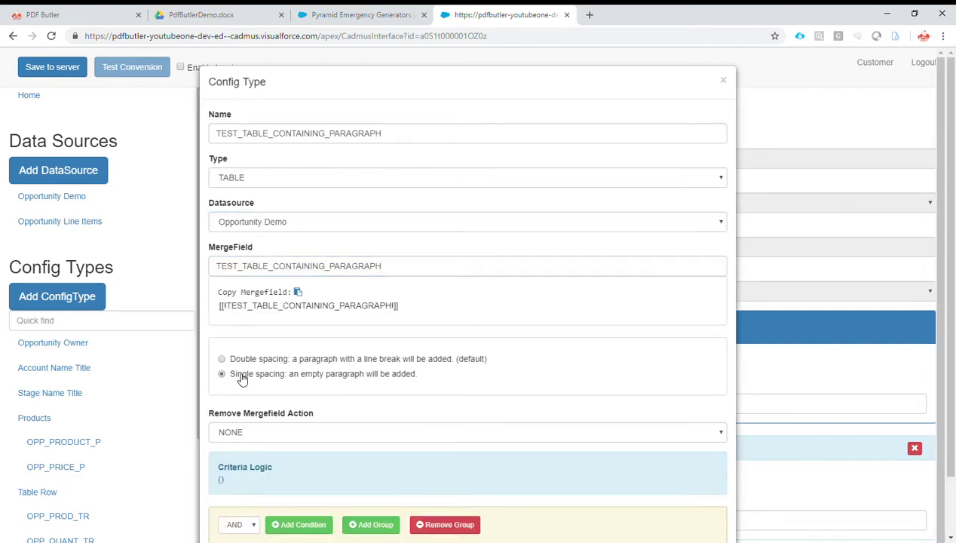
left_click(246, 434)
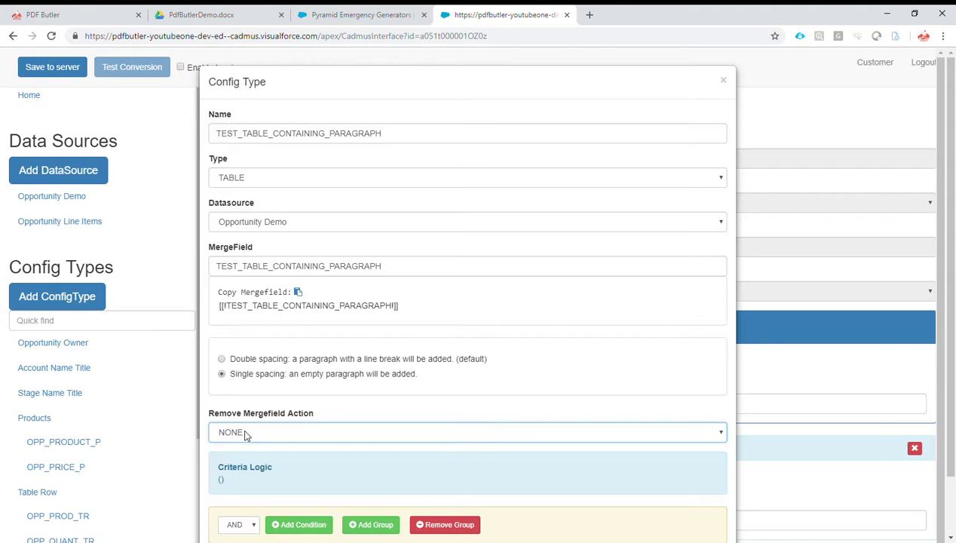
left_click(309, 463)
scroll(597, 386, "down", 1)
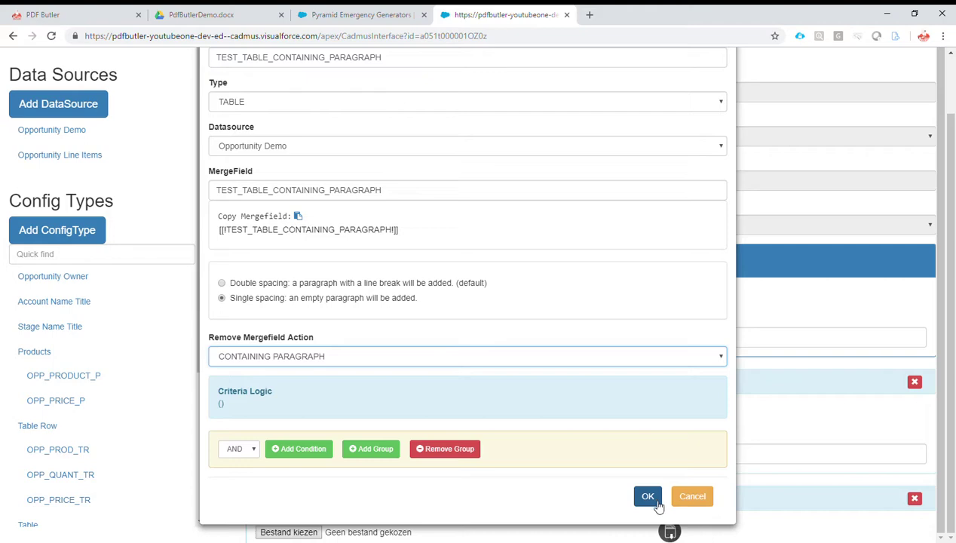
left_click(647, 496)
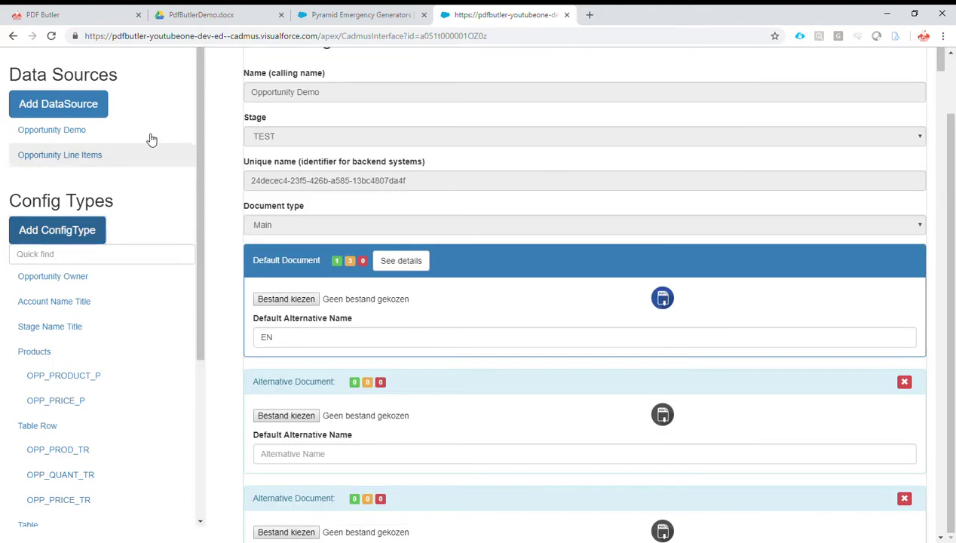
Step: Copy the third table's [[!TEST_TABLE_MERGE_FIELD_ONLY!]] tag from the template
left_click(204, 14)
left_click_drag(307, 344, 459, 350)
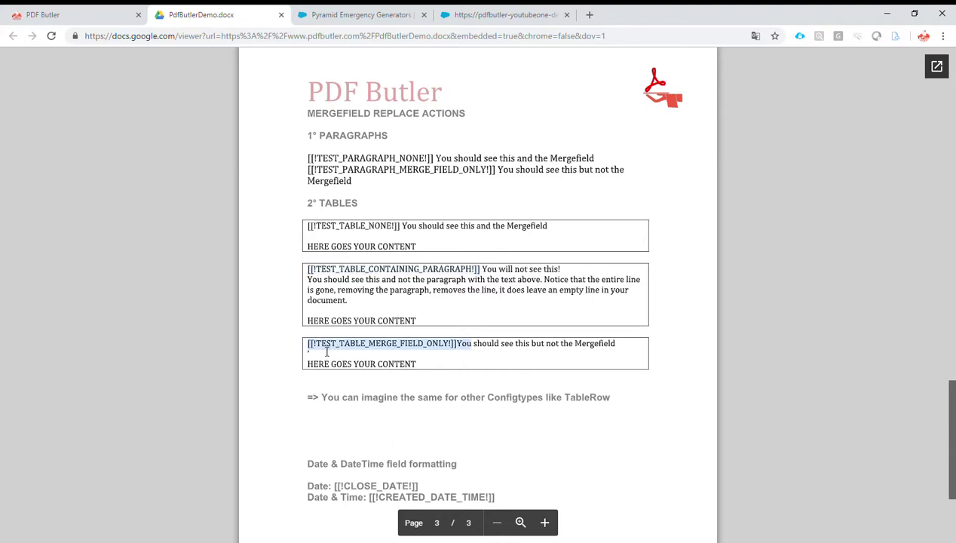
left_click(460, 351)
double_click(456, 349)
key("ctrl+c")
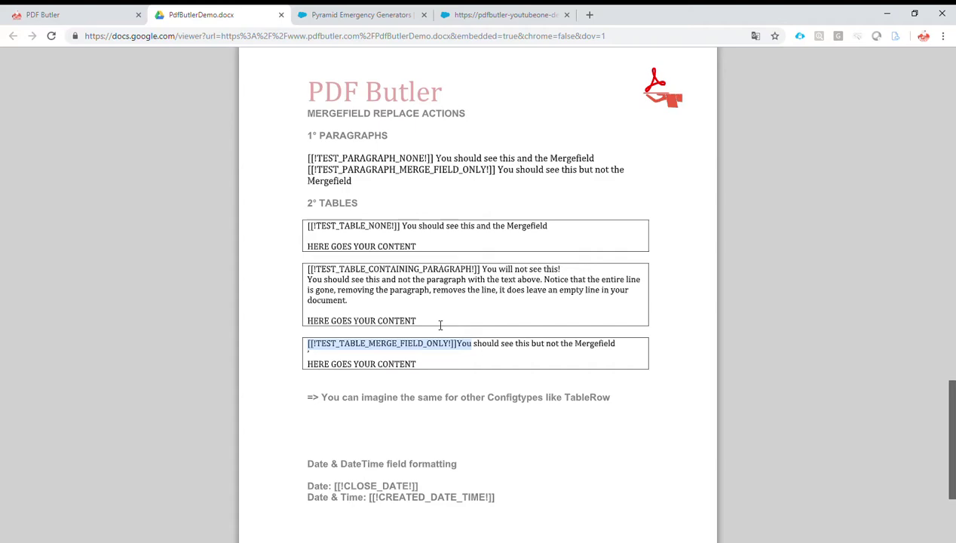
left_click(512, 20)
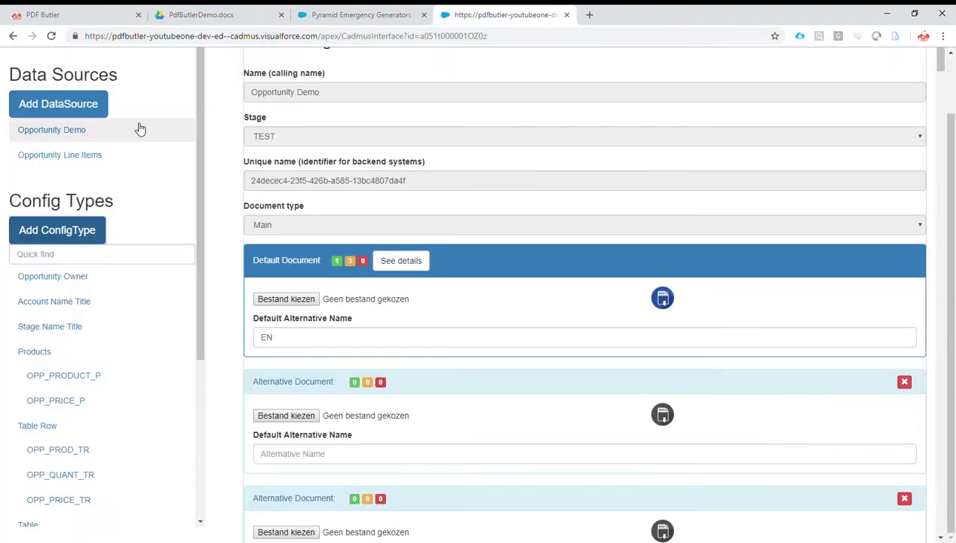
Step: Add a new config type named TEST_TABLE_MERGE_FIELD_ONLY, trimming the pasted tag
left_click(66, 230)
scroll(264, 111, "up", 1)
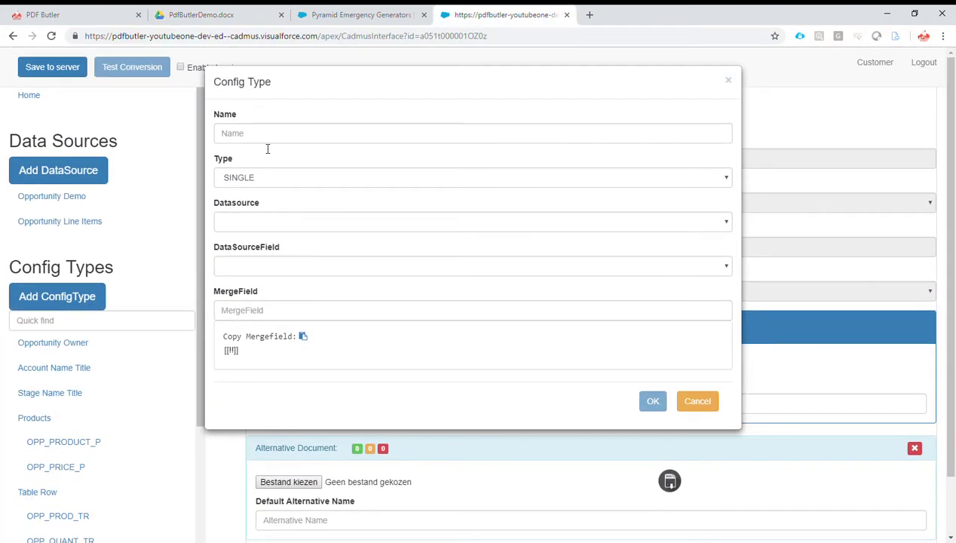
left_click(266, 147)
key("ctrl+v")
key("BackSpace")
key("BackSpace")
key("BackSpace")
key("BackSpace")
key("BackSpace")
key("BackSpace")
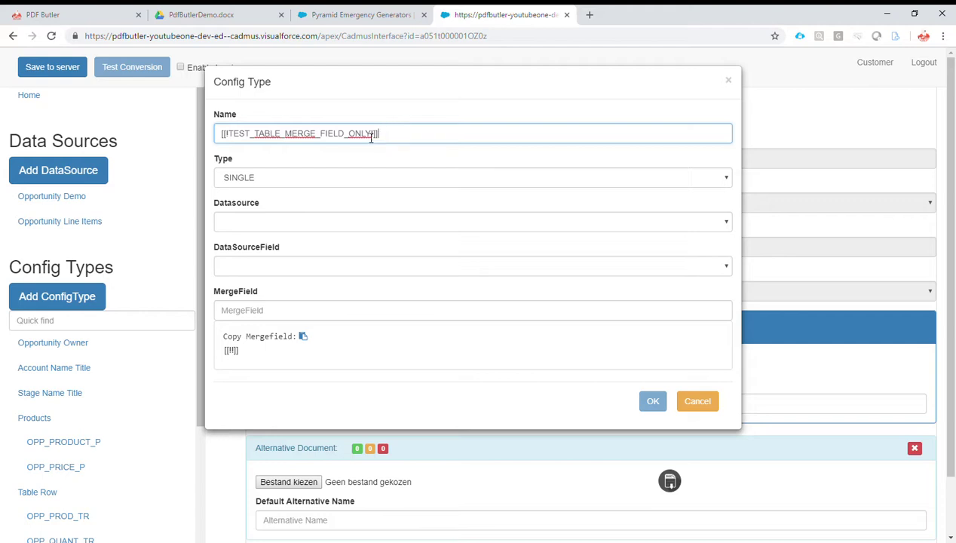
left_click(230, 135)
key("BackSpace")
key("BackSpace")
key("BackSpace")
double_click(265, 135)
key("ctrl+c")
Step: Set TABLE, Opportunity Demo, mergefield, single spacing and action MERGE FIELD ONLY, then confirm
left_click(256, 181)
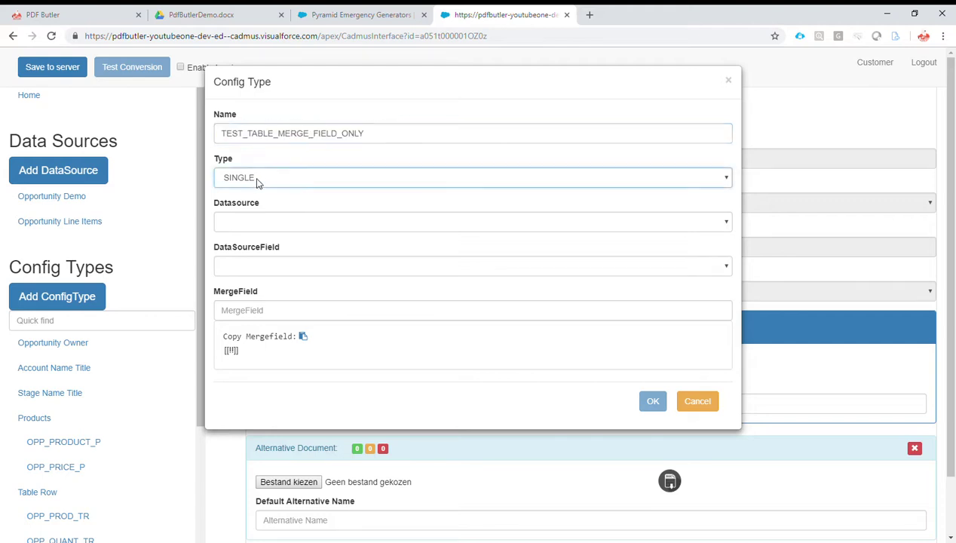
left_click(257, 264)
left_click(238, 226)
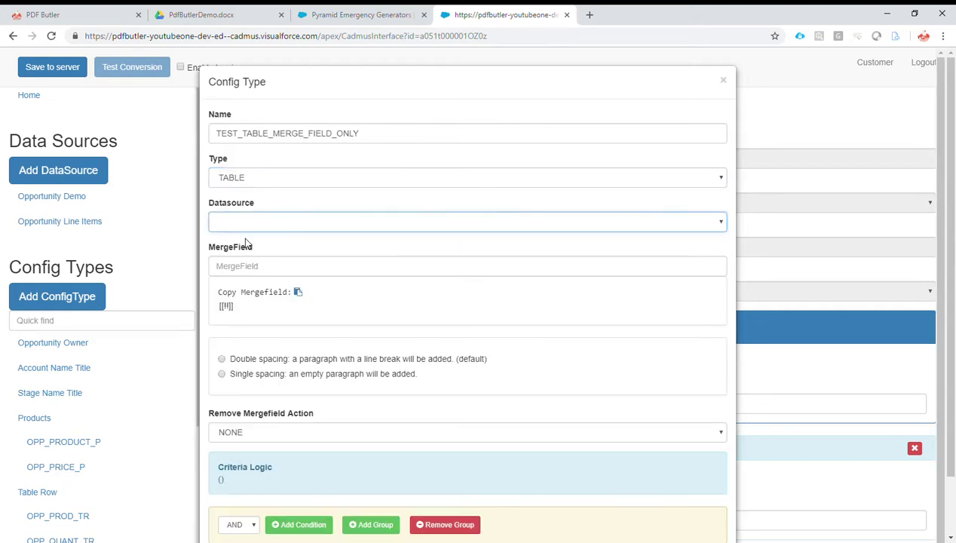
left_click(253, 251)
left_click(277, 269)
key("ctrl+v")
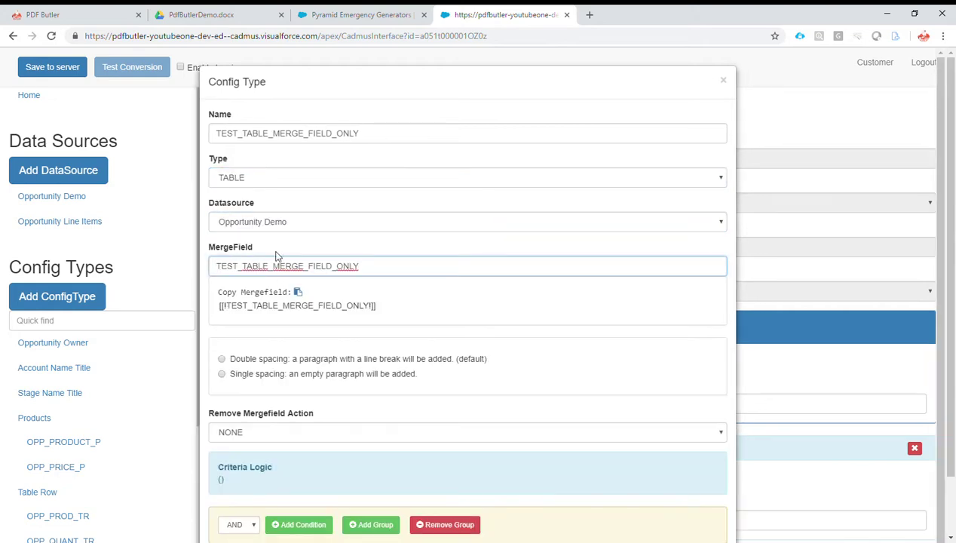
left_click(254, 377)
left_click(248, 428)
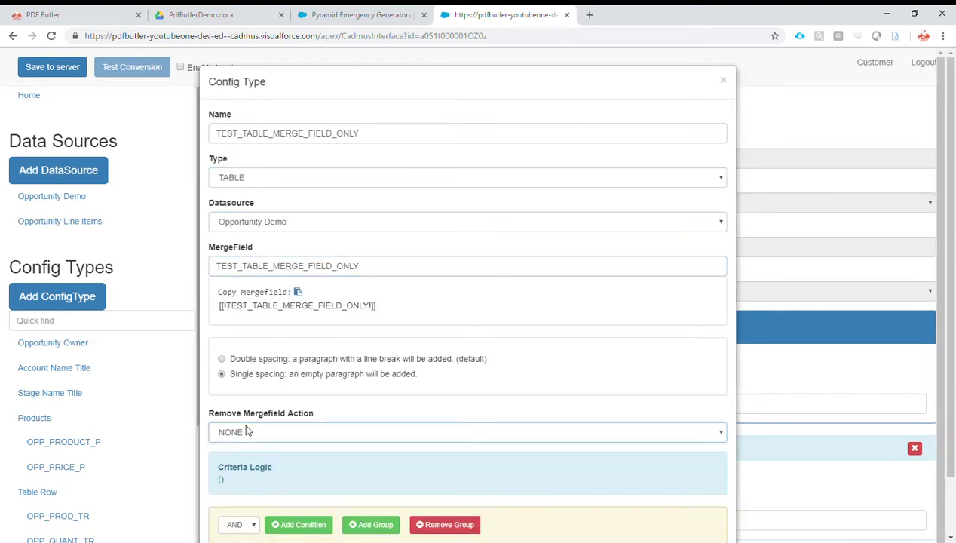
left_click(266, 465)
scroll(527, 392, "down", 1)
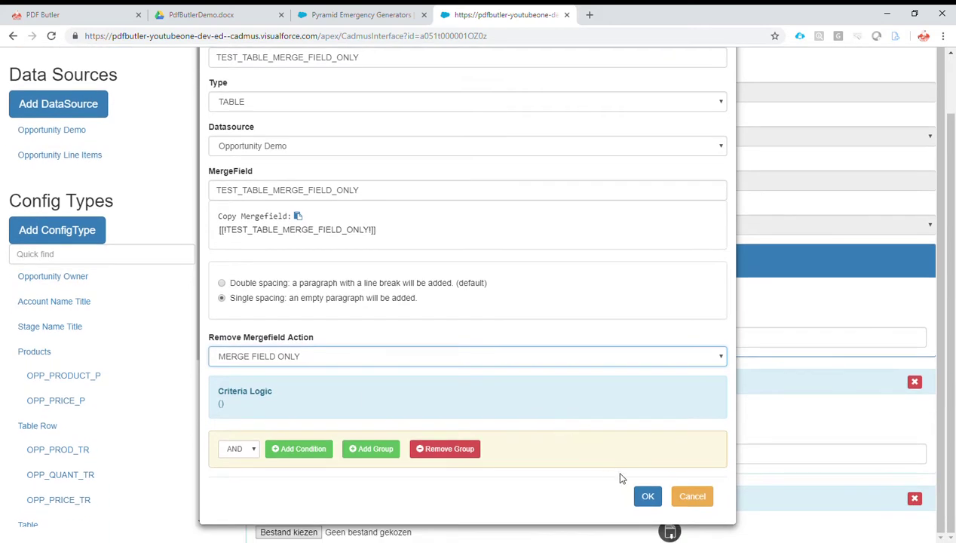
left_click(647, 496)
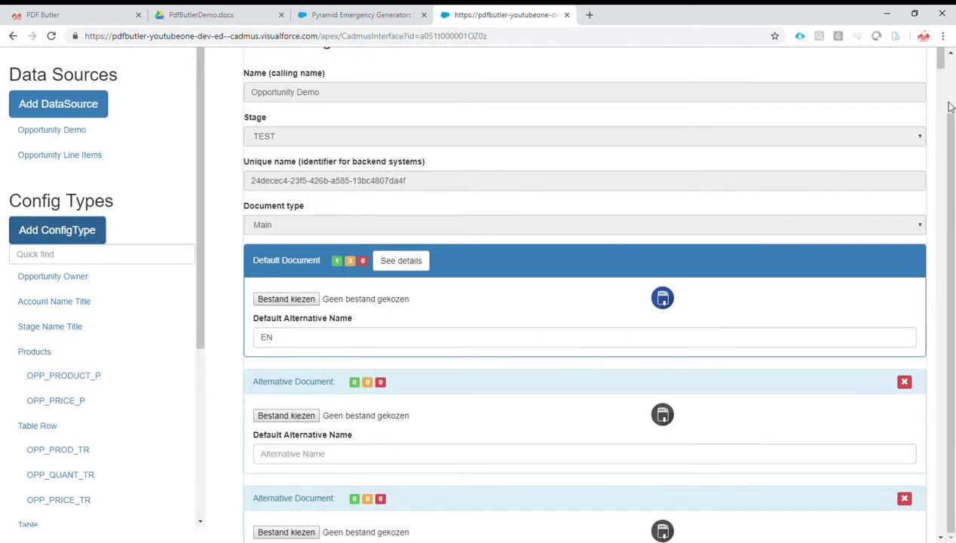
Step: Save the doc config with the three TABLE config types to the server
scroll(941, 105, "up", 1)
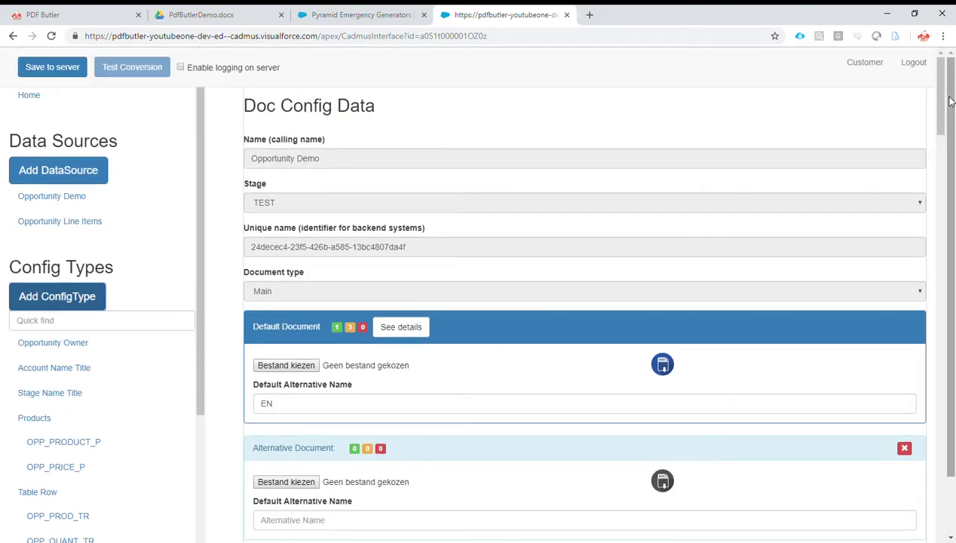
left_click(68, 70)
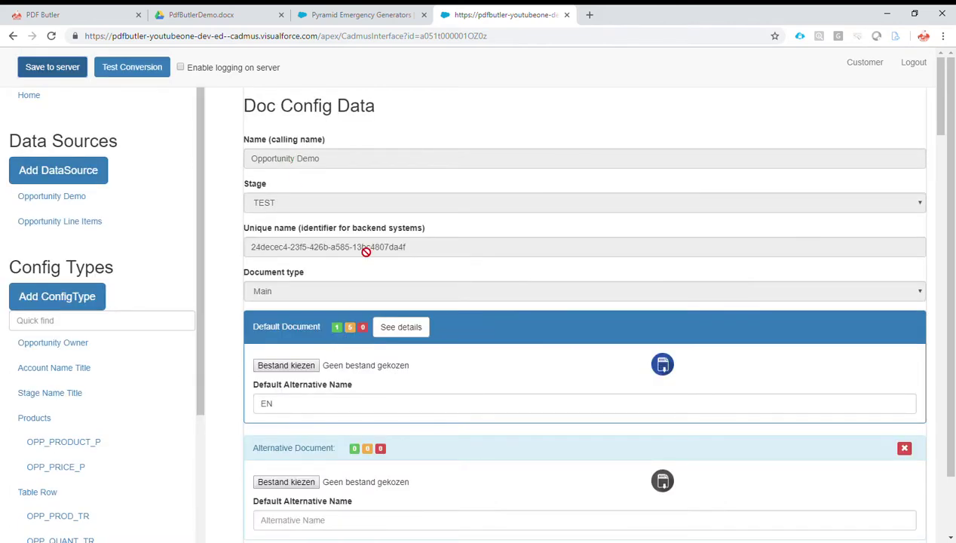
left_click(360, 20)
Step: Generate and open the Pyramid Construction Inc._Prospecting PDF, highlighting the kept TEST_TABLE_NONE tag and the table results
left_click(832, 303)
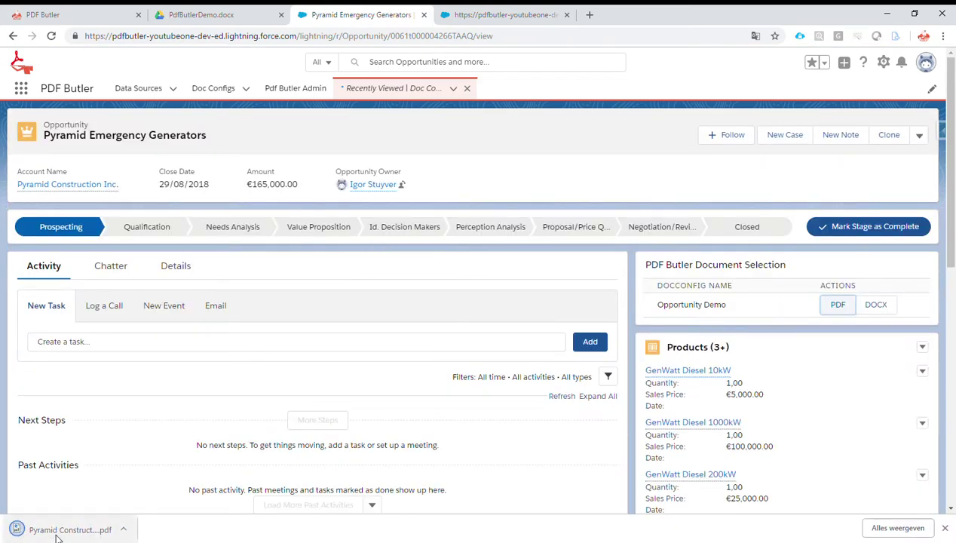
left_click(68, 529)
scroll(373, 310, "down", 20)
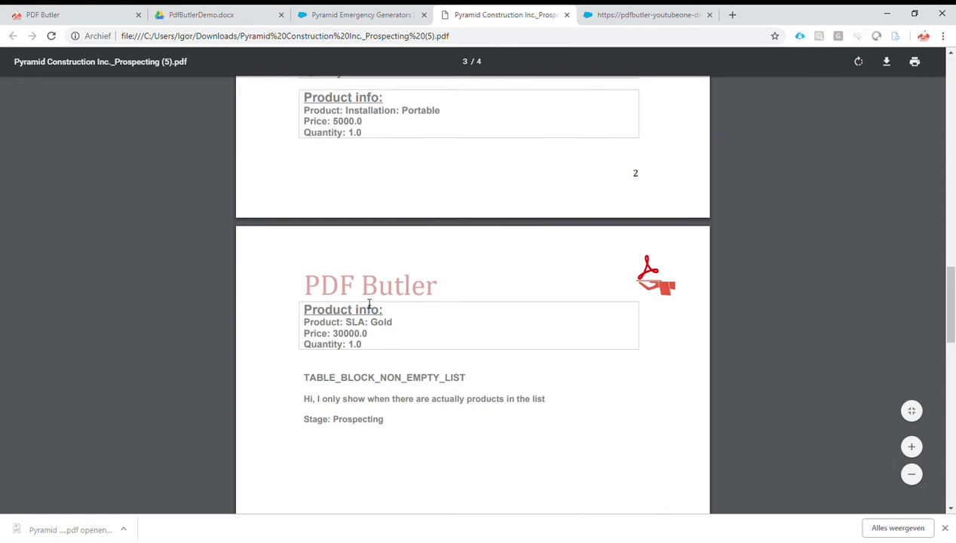
scroll(370, 303, "down", 6)
scroll(369, 303, "up", 1)
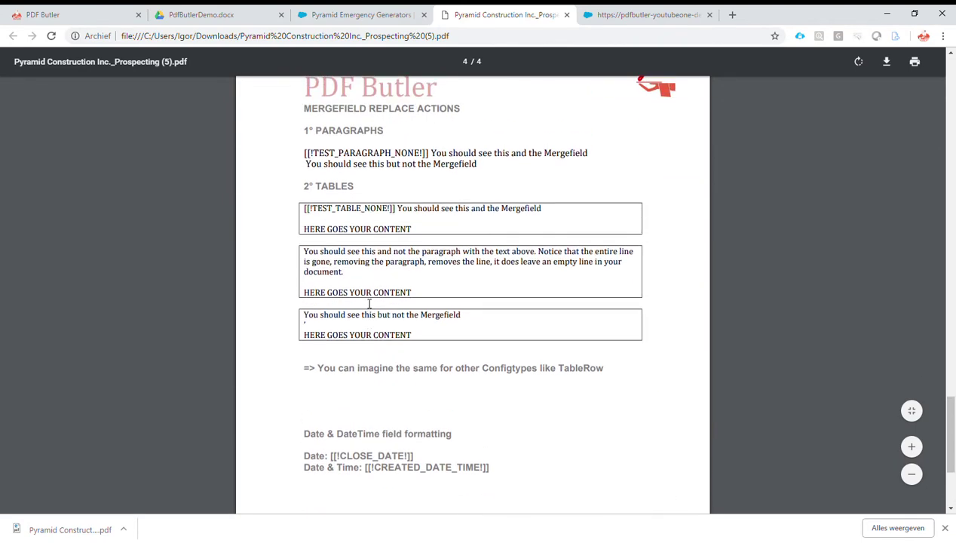
double_click(360, 212)
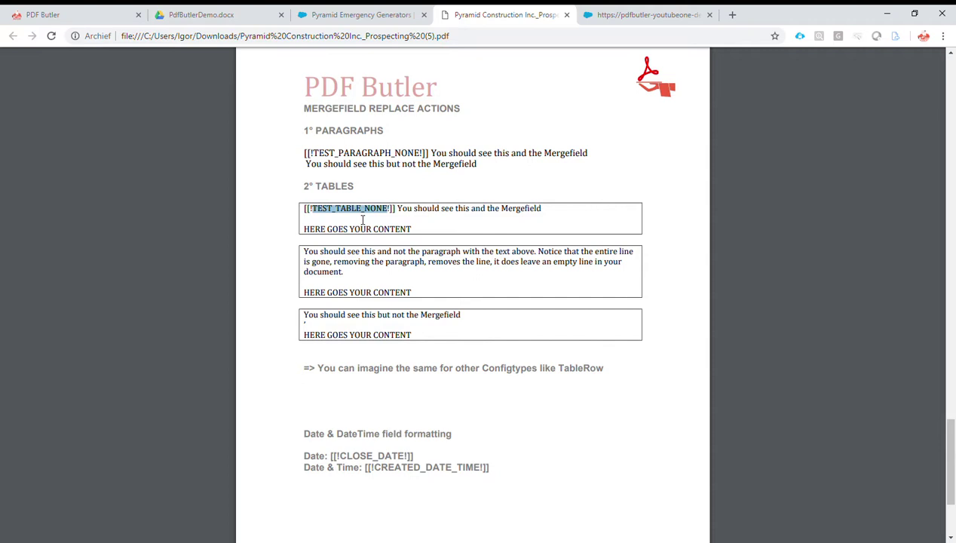
left_click_drag(305, 256, 352, 278)
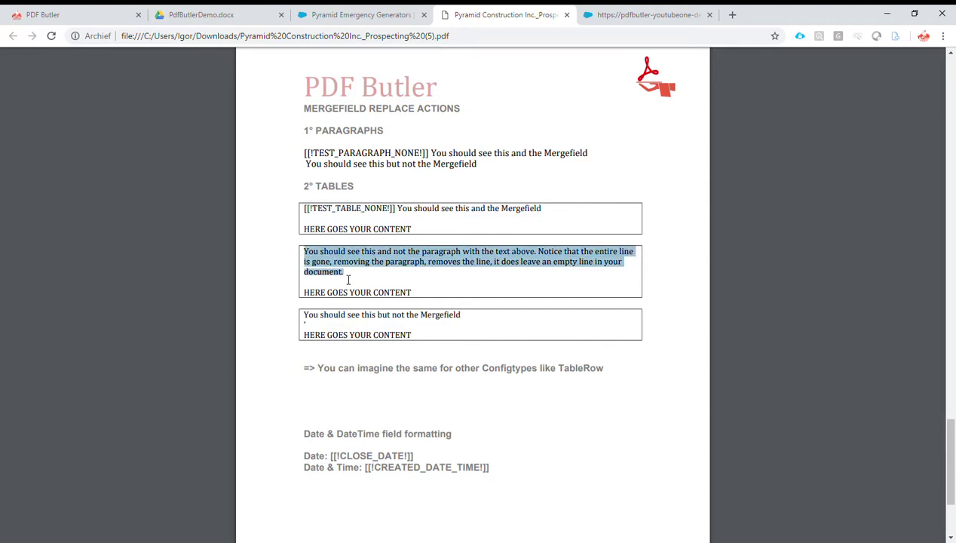
left_click(230, 19)
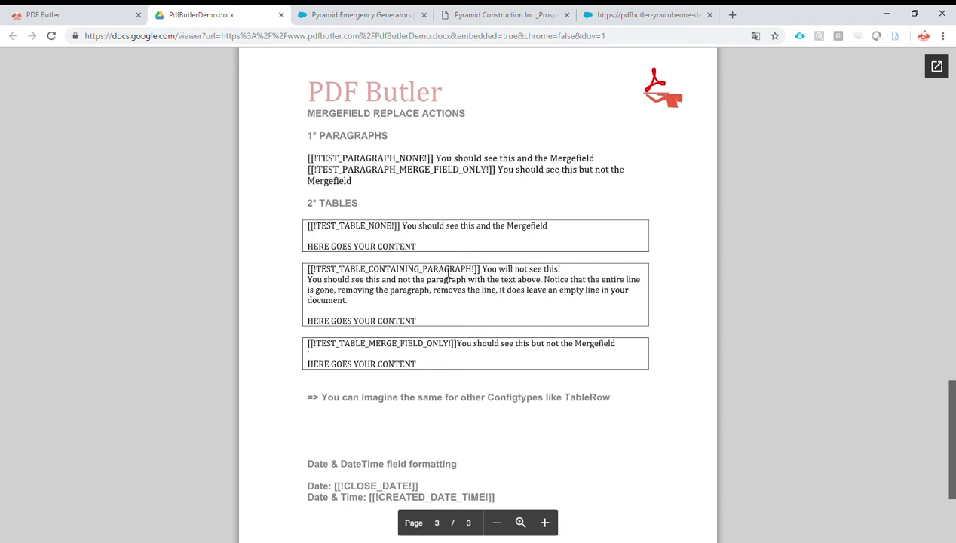
triple_click(548, 267)
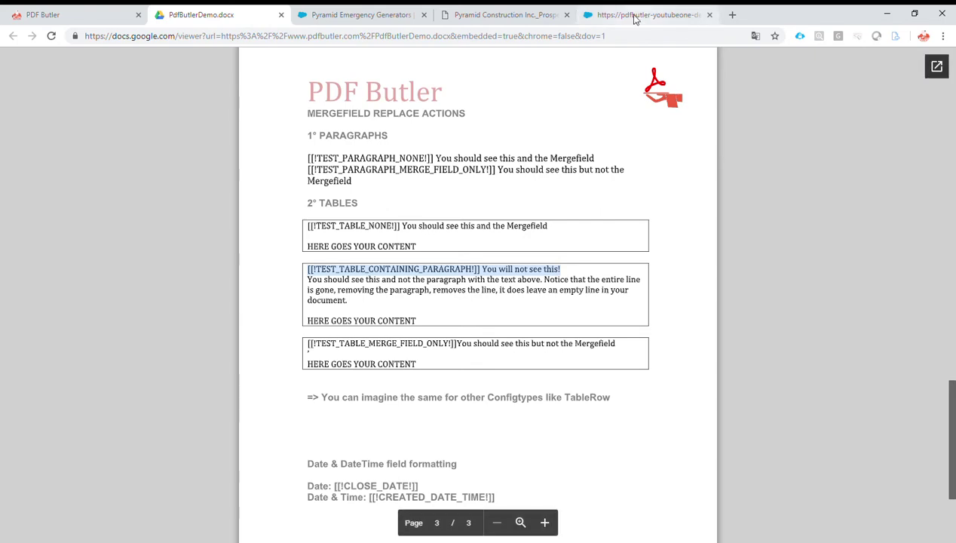
double_click(359, 351)
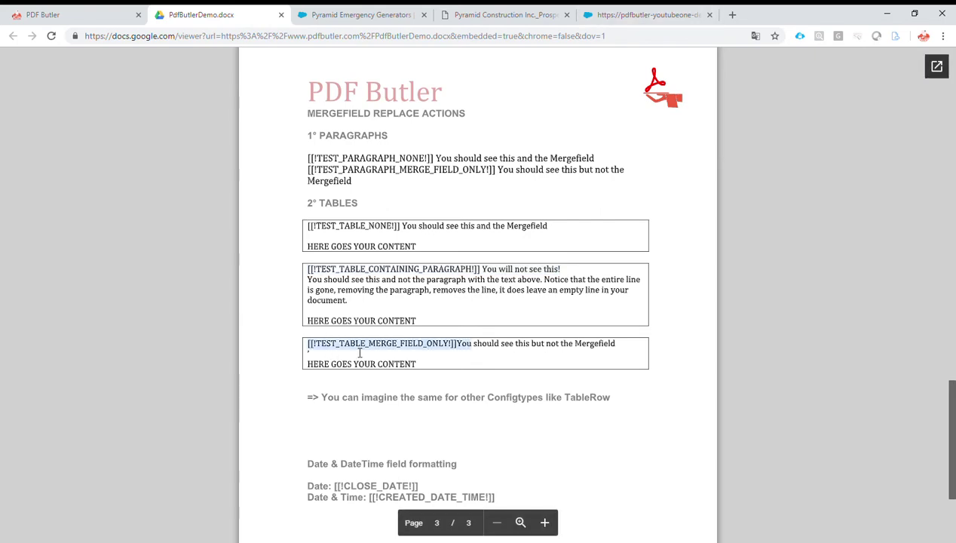
left_click(656, 19)
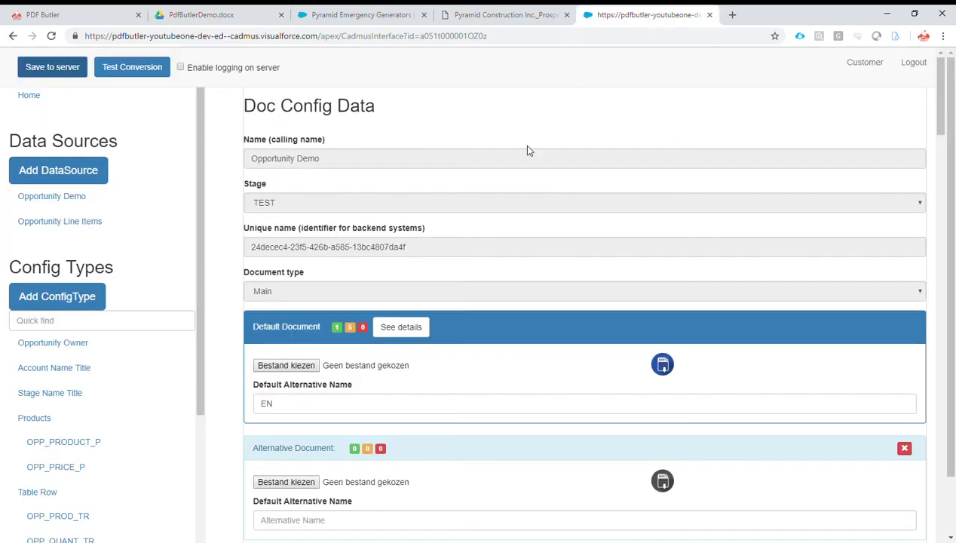
left_click(503, 14)
left_click_drag(308, 322, 467, 324)
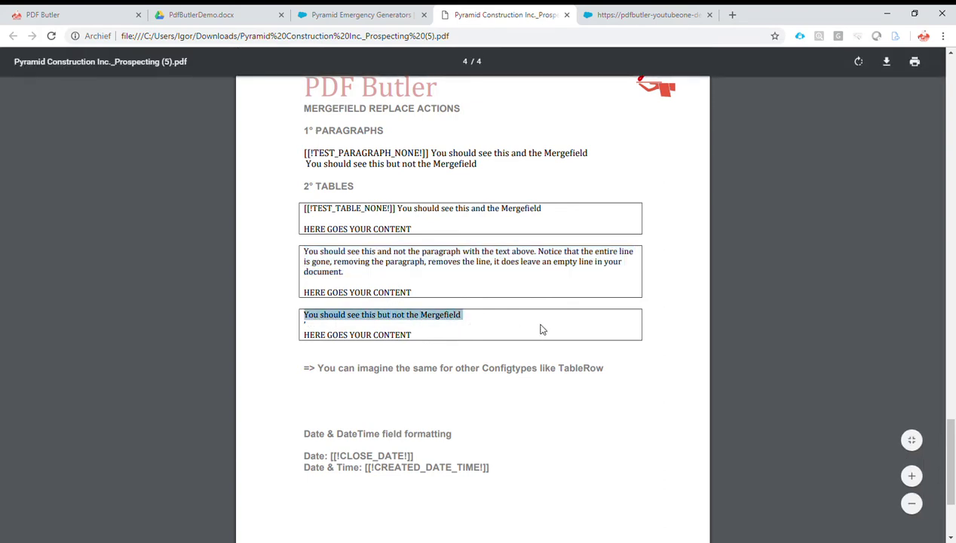